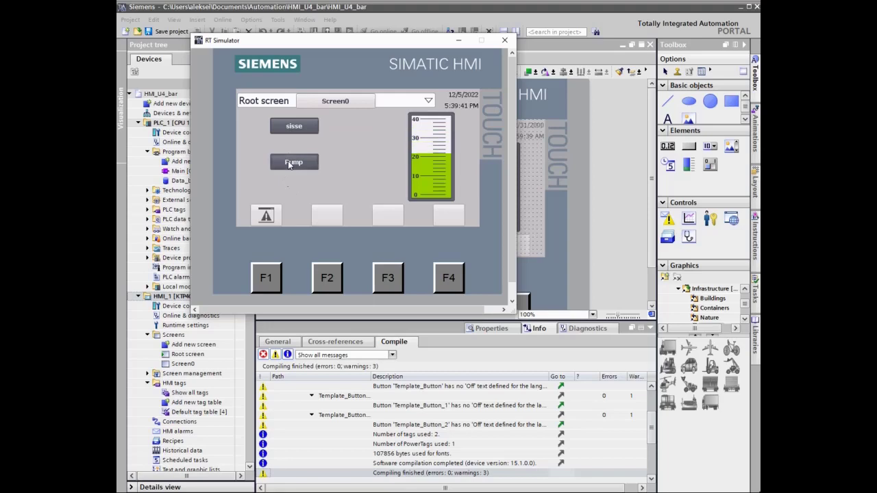
- Test the Pump button on the simulated HMI screen
click(289, 163)
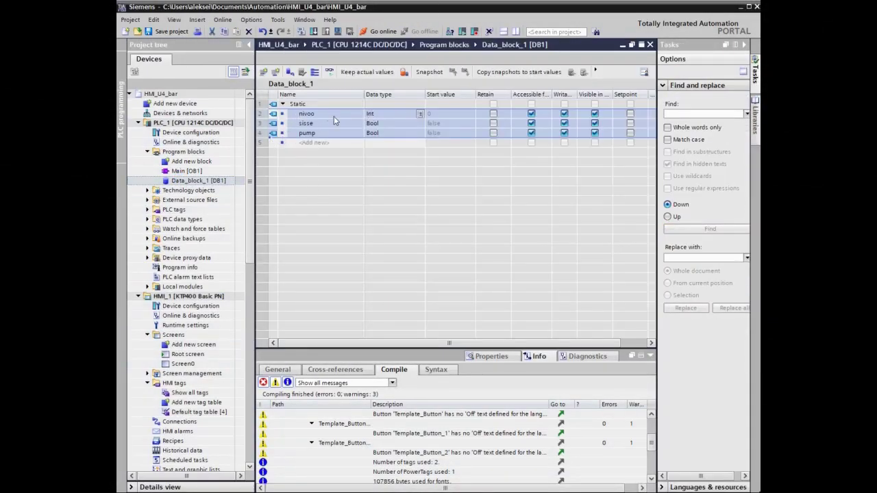
- Copy the nivoo, sisse and pump variables from Data_block_1 and open the HMI's default tag table
click(291, 116)
right_click(291, 120)
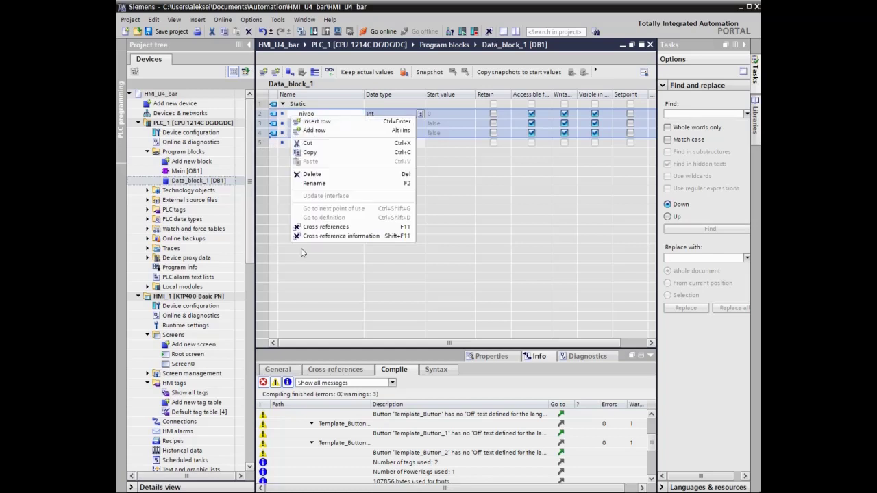
click(314, 158)
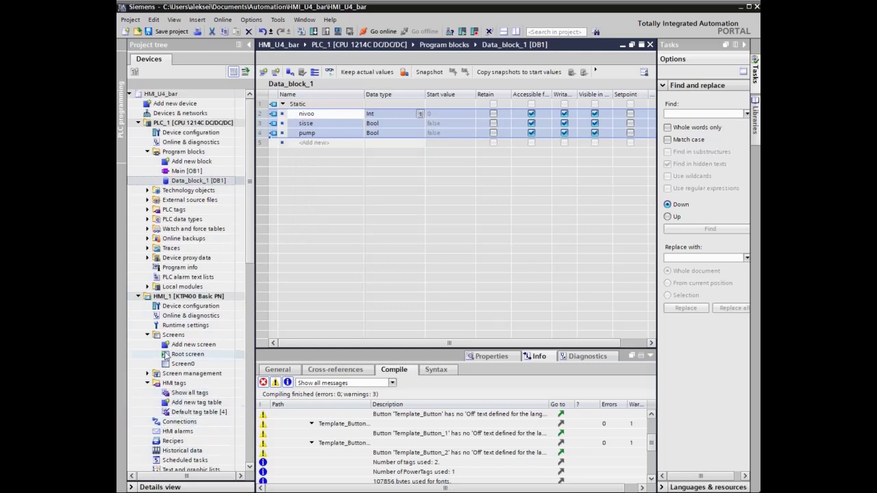
click(175, 412)
double_click(175, 413)
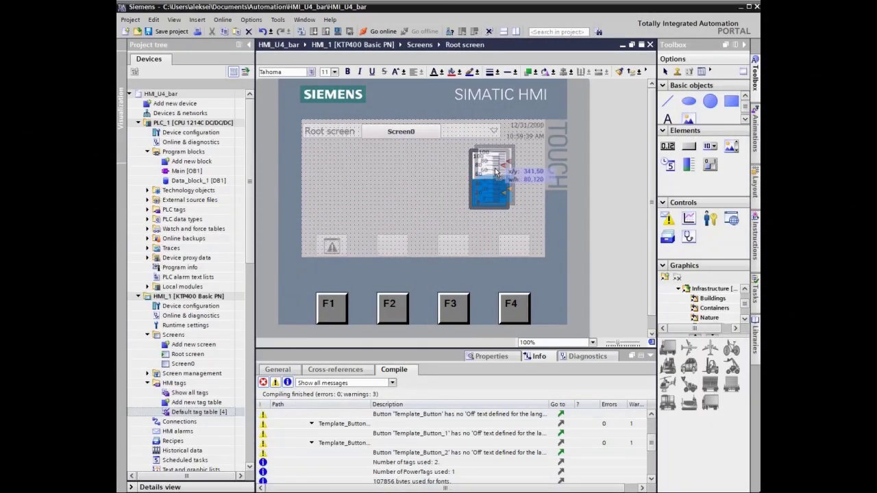
- Position the bar object below the date and time on the Root screen and enlarge it downward
drag(493, 168, 496, 171)
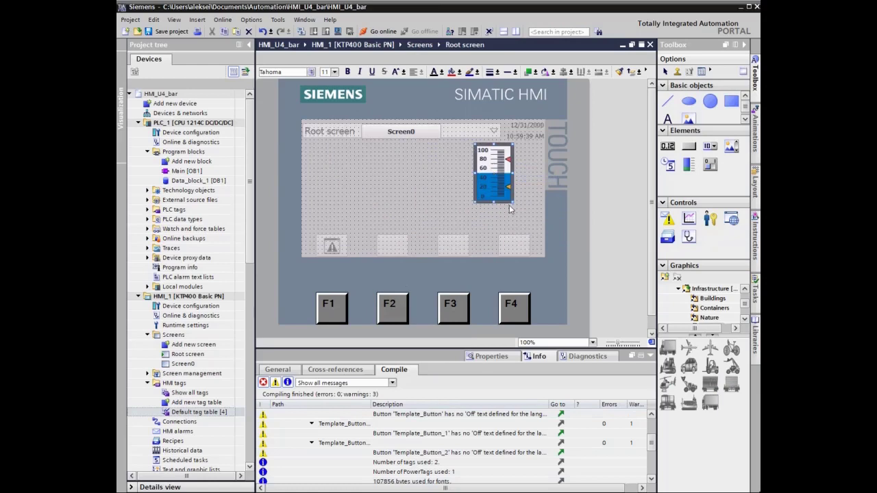
drag(512, 207, 521, 233)
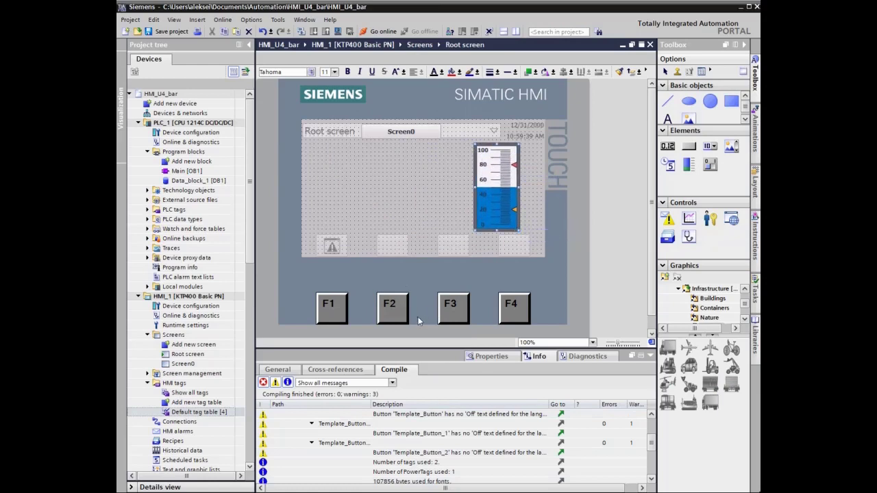
- Set the bar's maximum scale value to 40 and assign Data_block_1_nivoo as its process tag
click(484, 357)
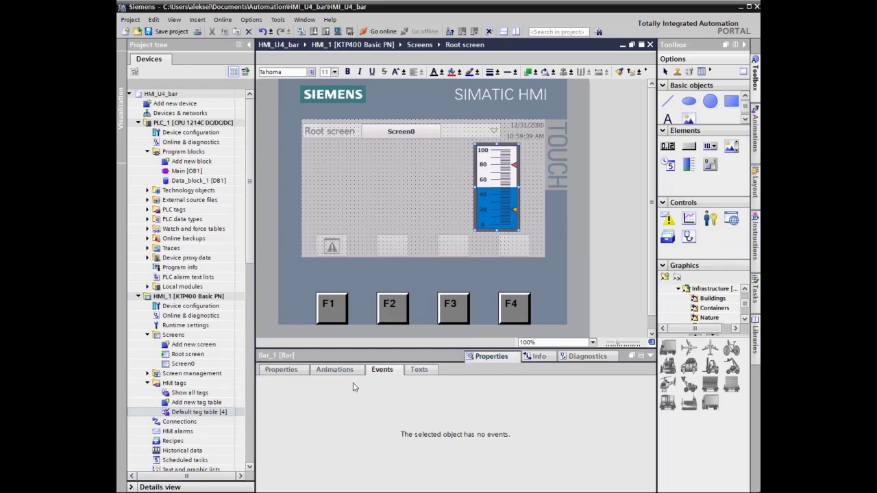
click(281, 369)
click(278, 397)
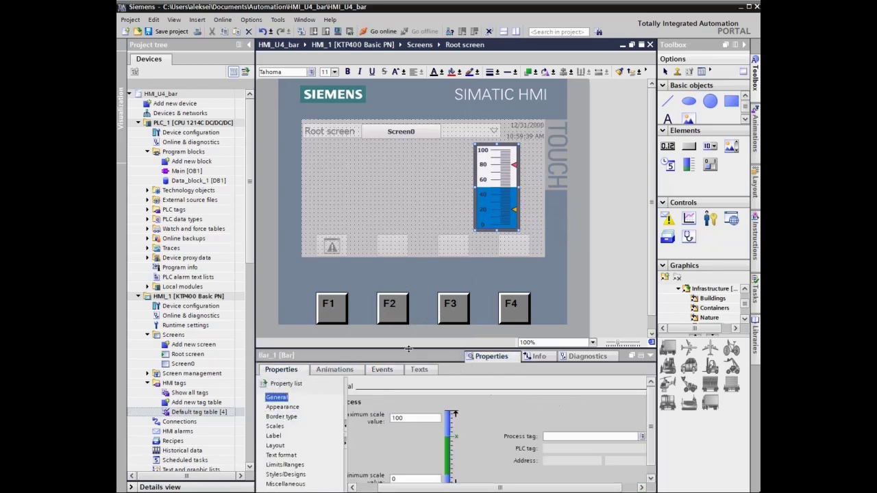
drag(409, 349, 409, 322)
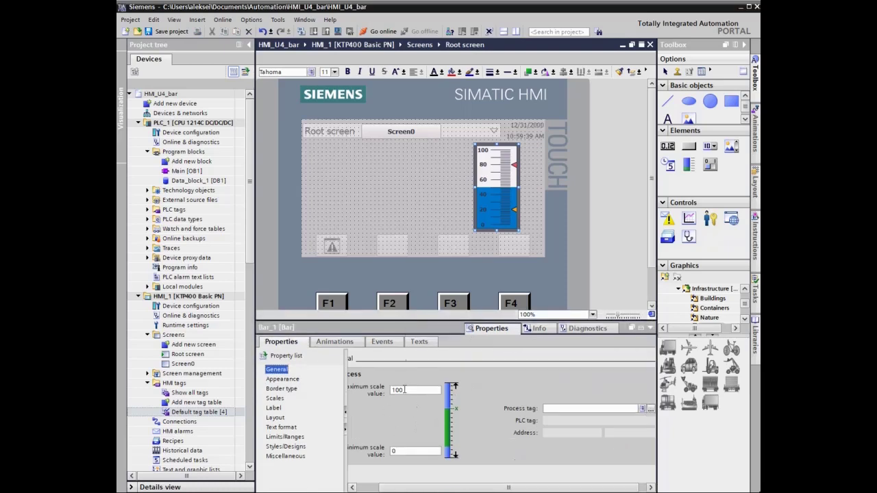
double_click(391, 390)
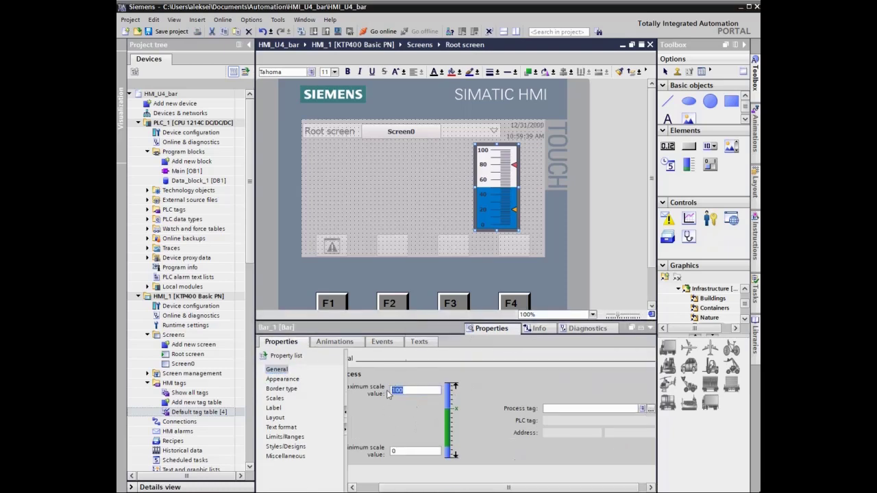
text(40)
click(651, 408)
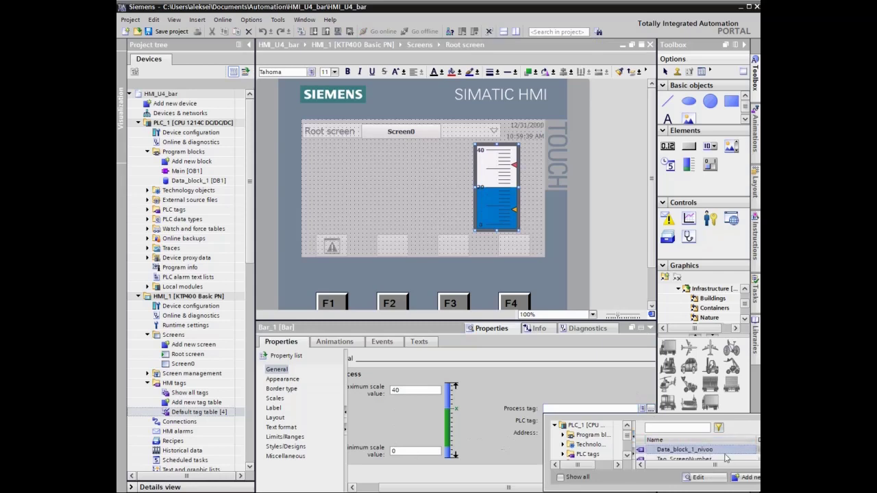
key(Return)
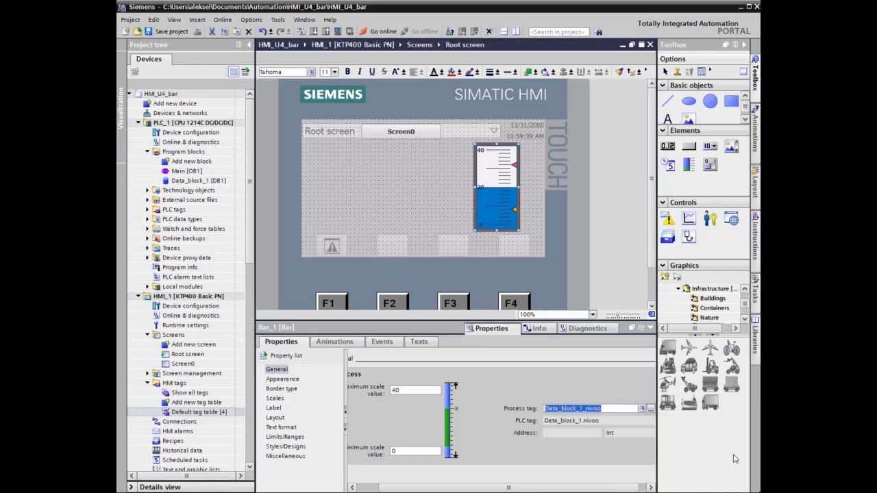
- Change the bar's foreground color to green (156, 207, 0)
click(284, 381)
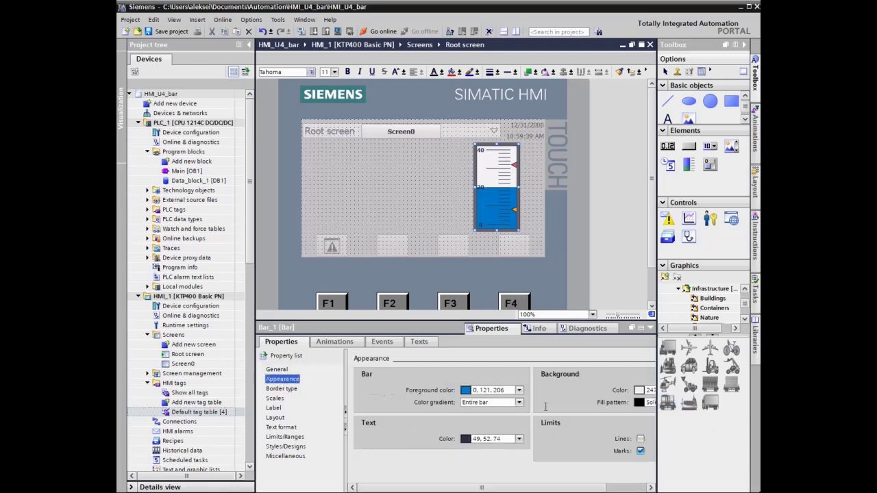
click(518, 390)
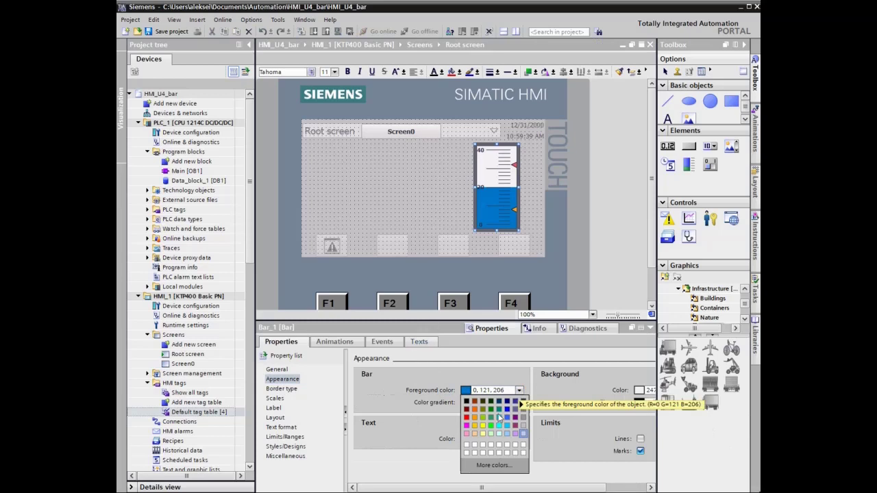
click(484, 420)
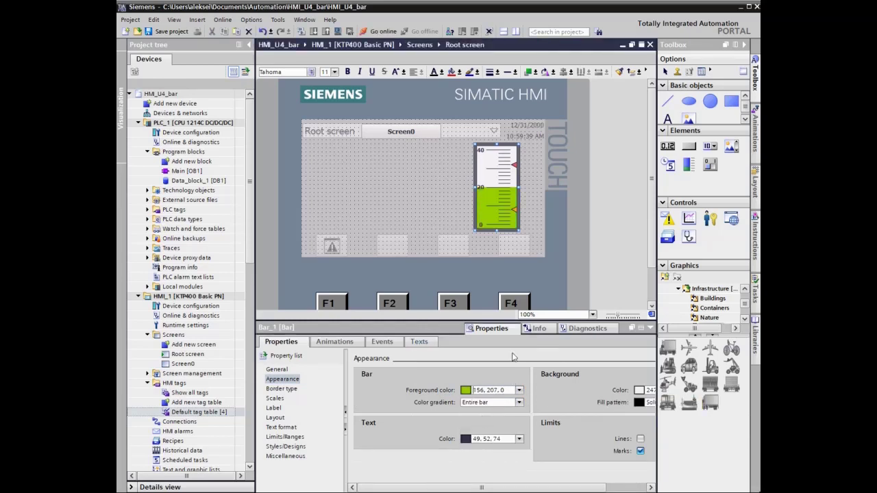
- Lower the marks label setting of the bar's scale so every large interval of 10 is labelled
click(275, 398)
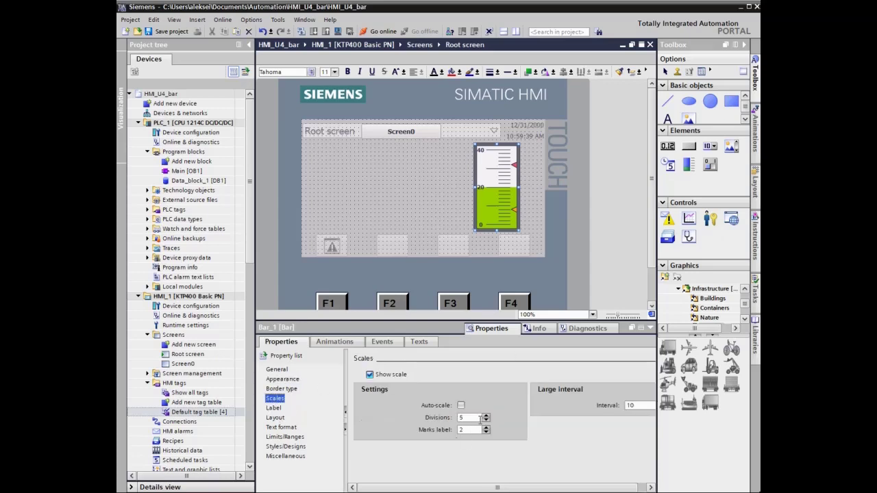
click(486, 432)
click(465, 417)
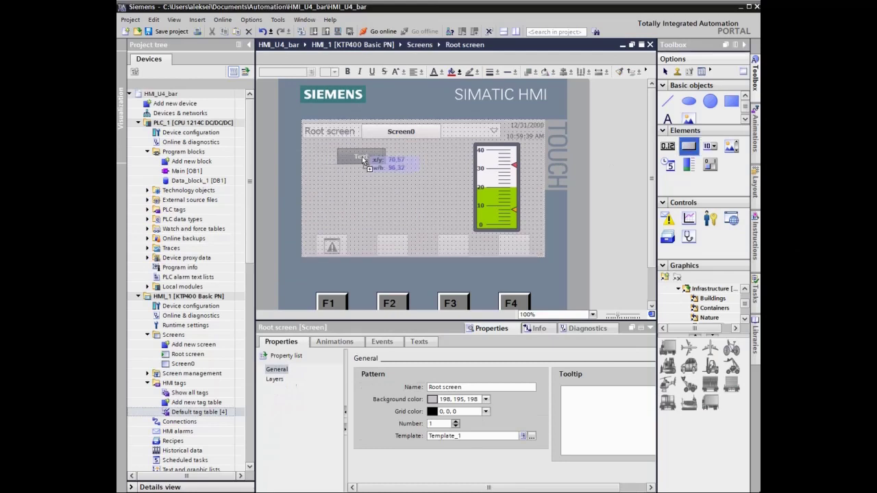
- Add two buttons, one below the other, in the empty area beside the bar and label them sisse and Pump
click(361, 156)
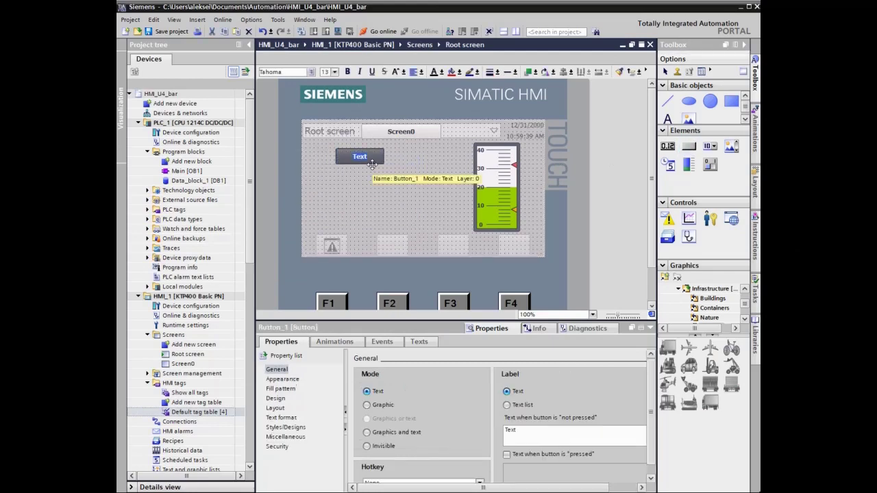
text(si)
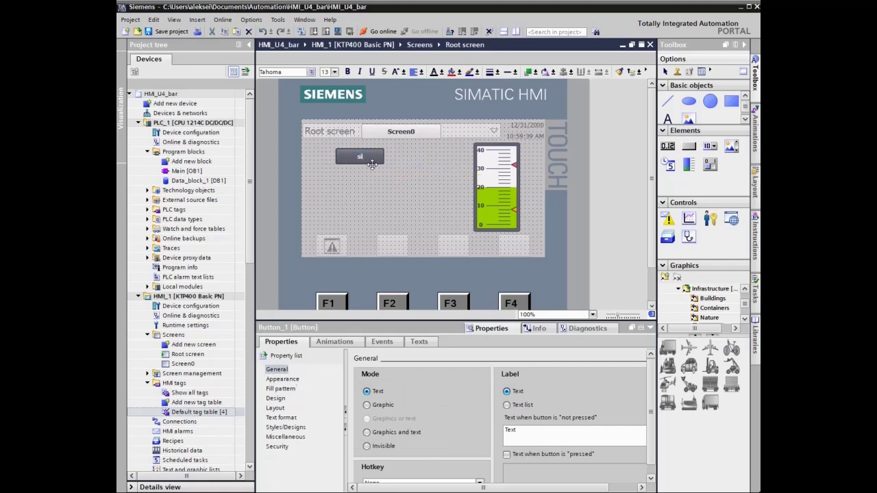
text(sse)
drag(691, 150, 361, 193)
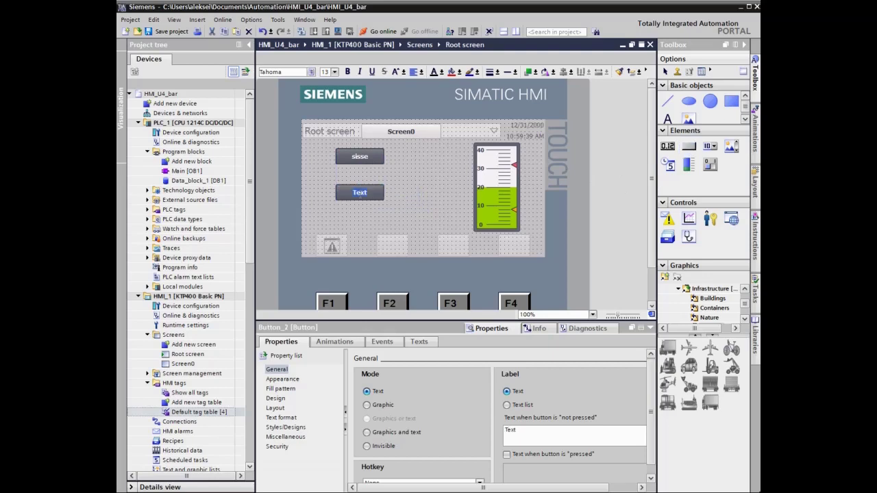
text(Pump)
- Add the IncreaseTag function to the sisse button's Press event and assign it the tag Data_block_1_nivoo
click(359, 156)
click(381, 342)
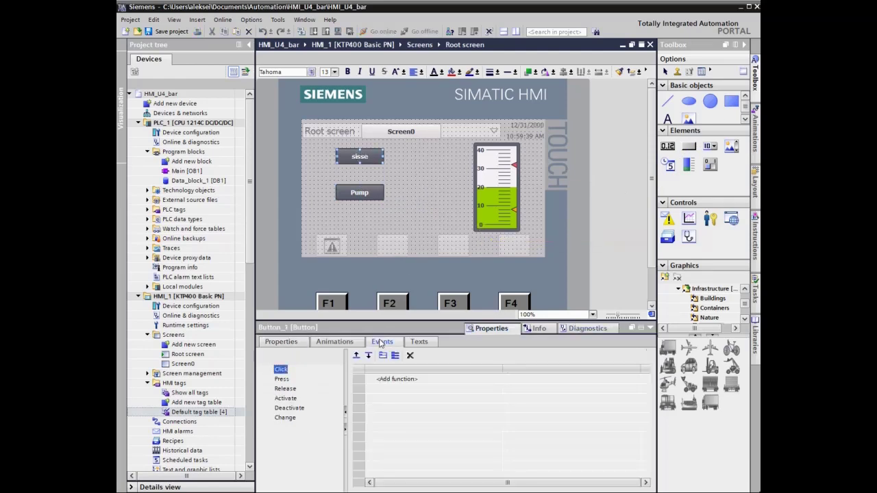
click(280, 380)
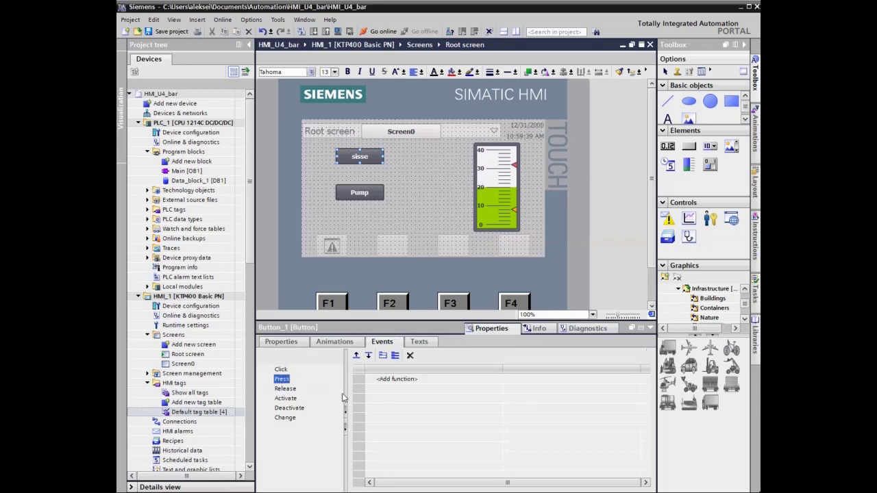
click(505, 382)
click(636, 381)
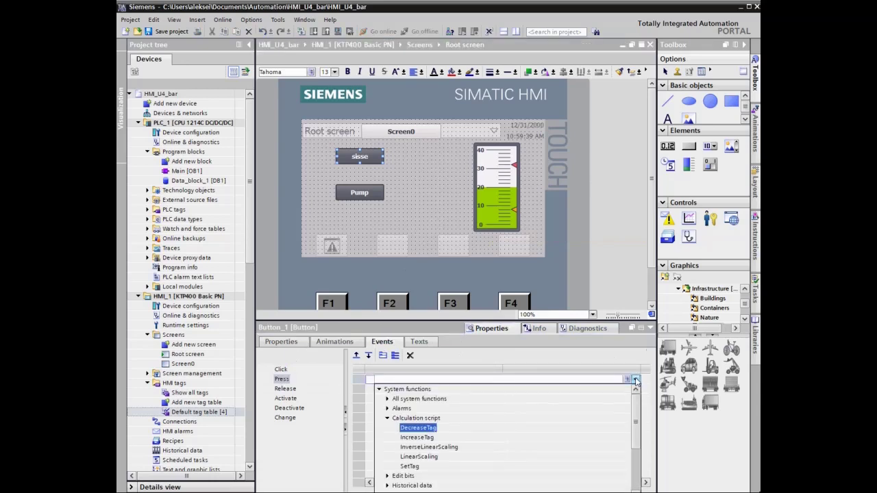
click(416, 438)
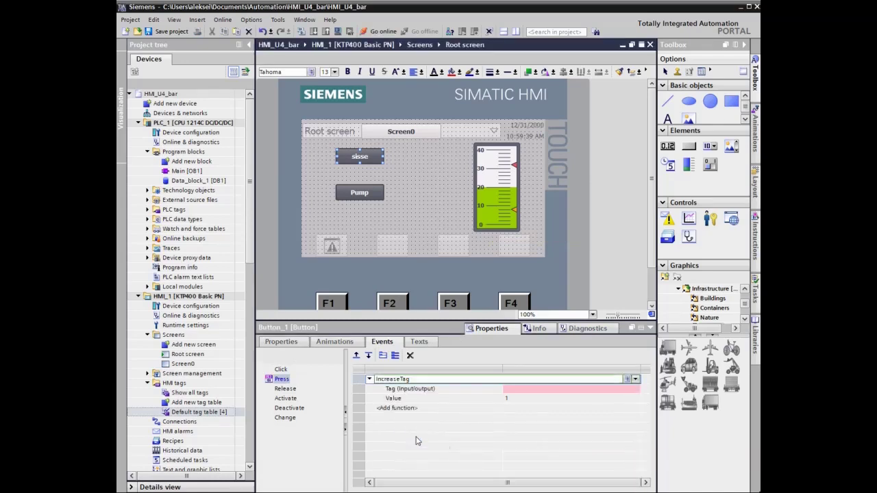
click(620, 390)
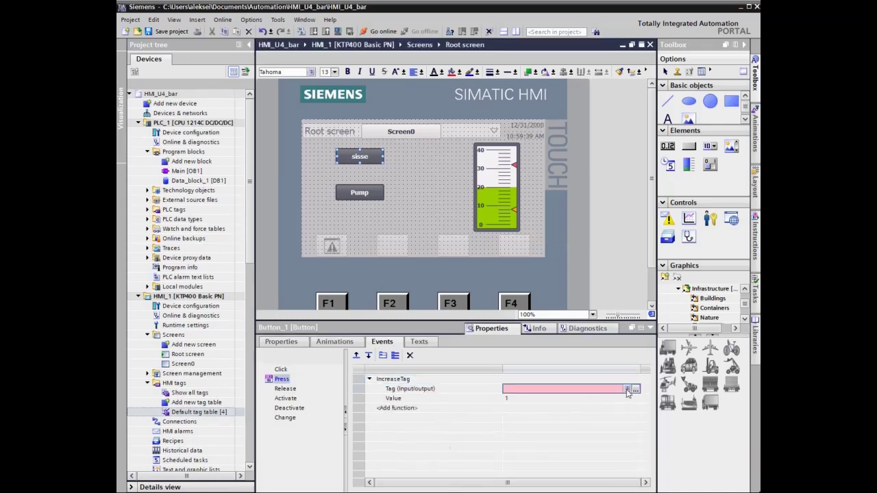
click(627, 390)
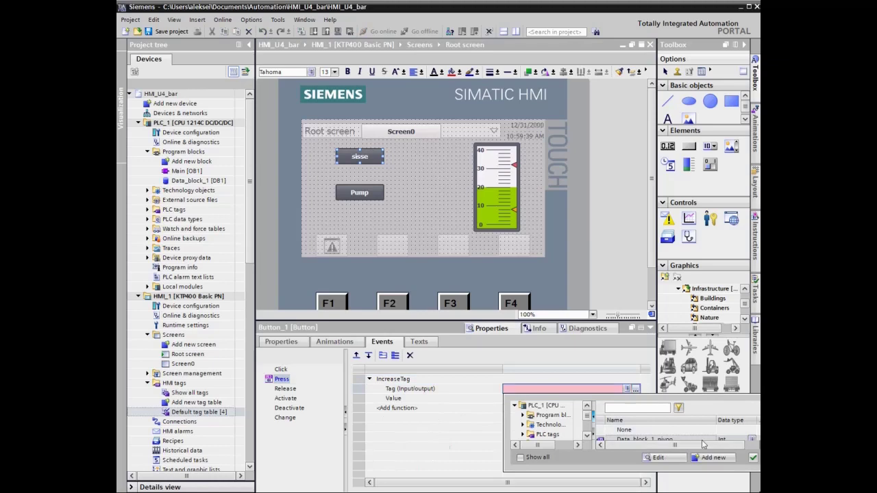
scroll(678, 435, down, 1)
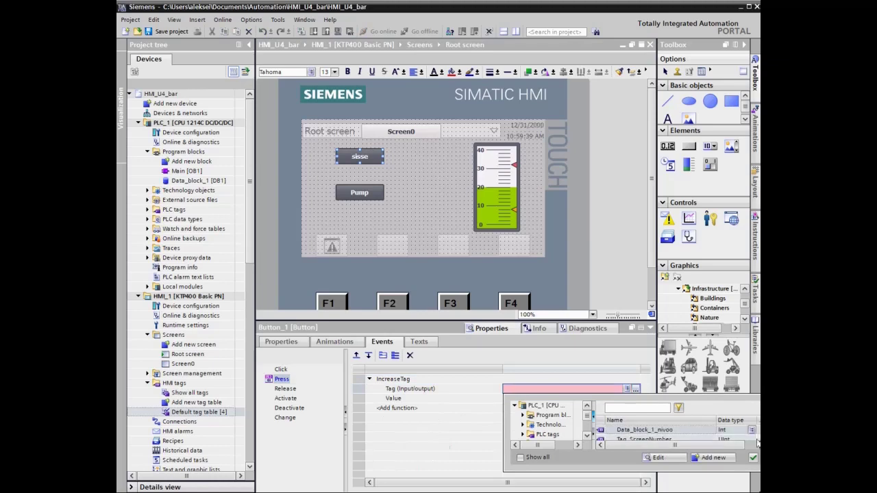
click(661, 430)
click(753, 458)
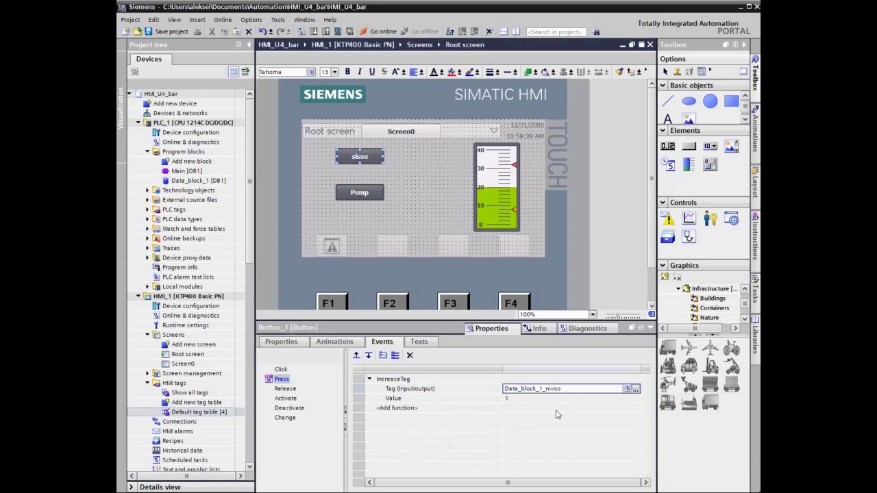
- Set the IncreaseTag value of the sisse button to 4
click(362, 195)
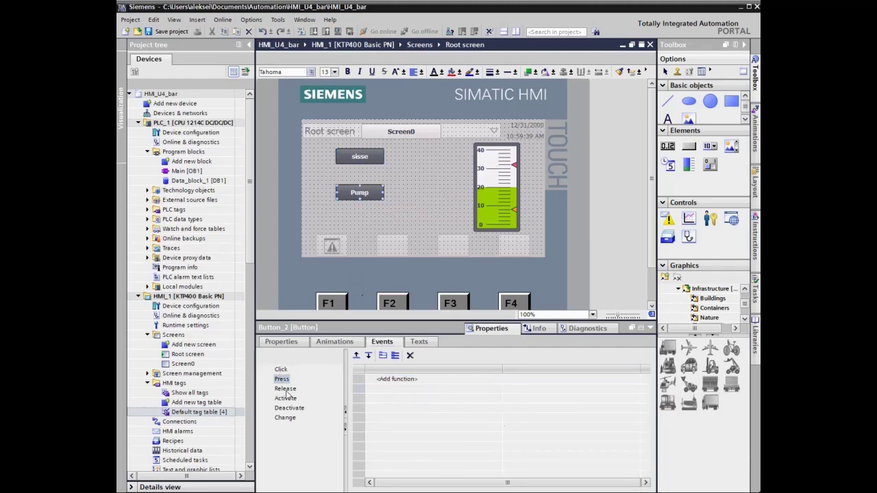
click(369, 159)
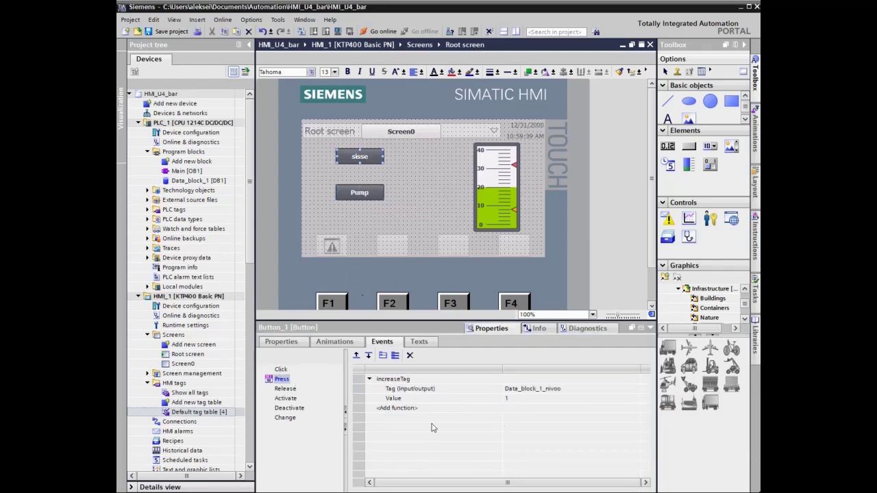
click(513, 398)
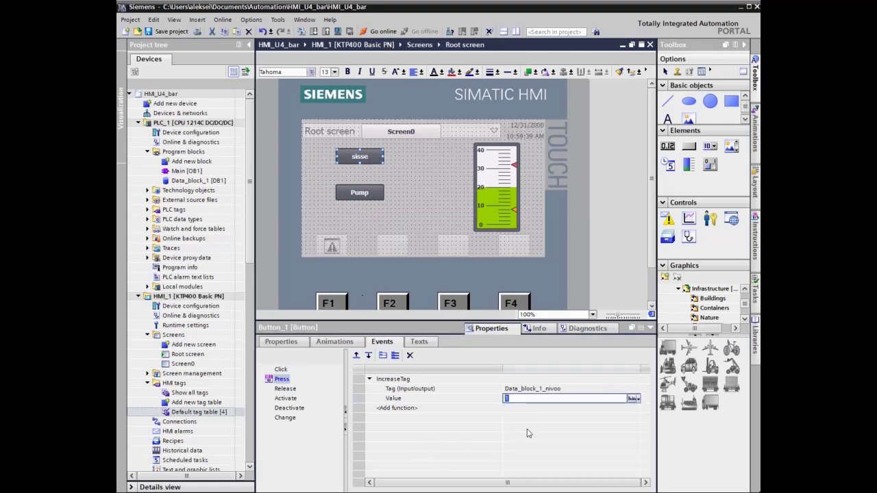
text(4)
- Add the DecreaseTag function to the Pump button's Press event with the tag Data_block_1_nivoo and a value of 2
click(357, 194)
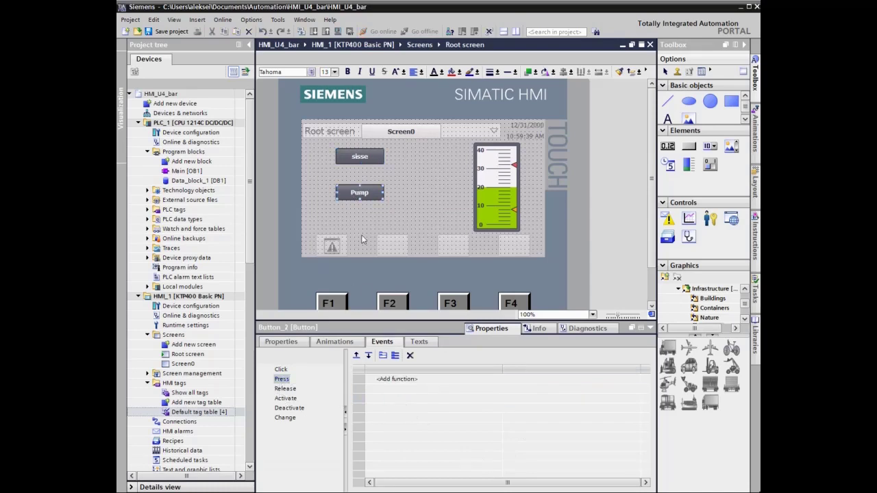
click(281, 379)
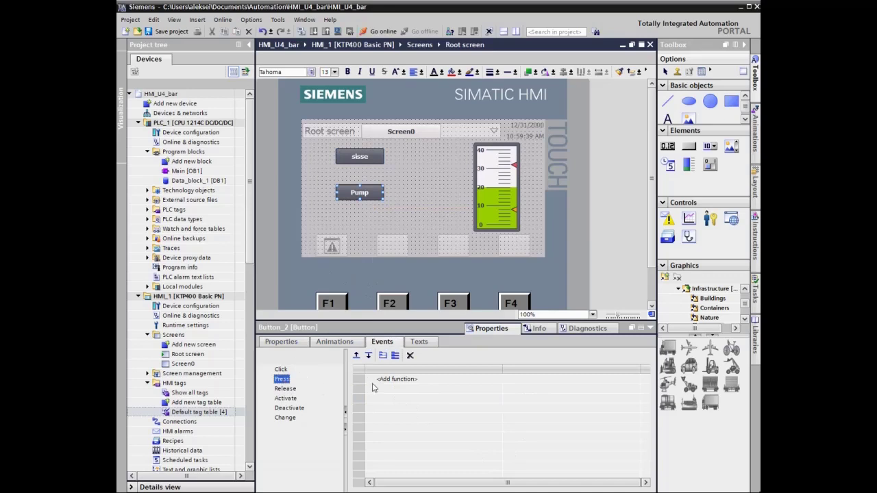
click(420, 379)
click(635, 382)
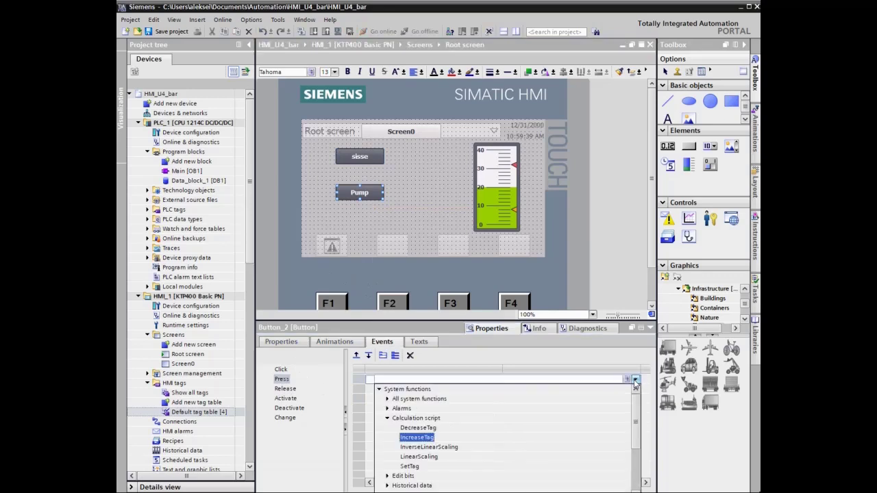
click(406, 434)
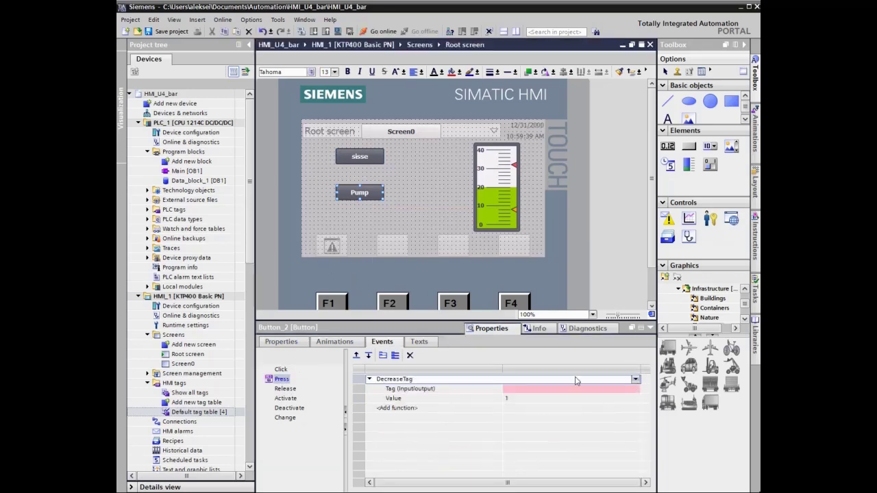
click(584, 389)
click(636, 389)
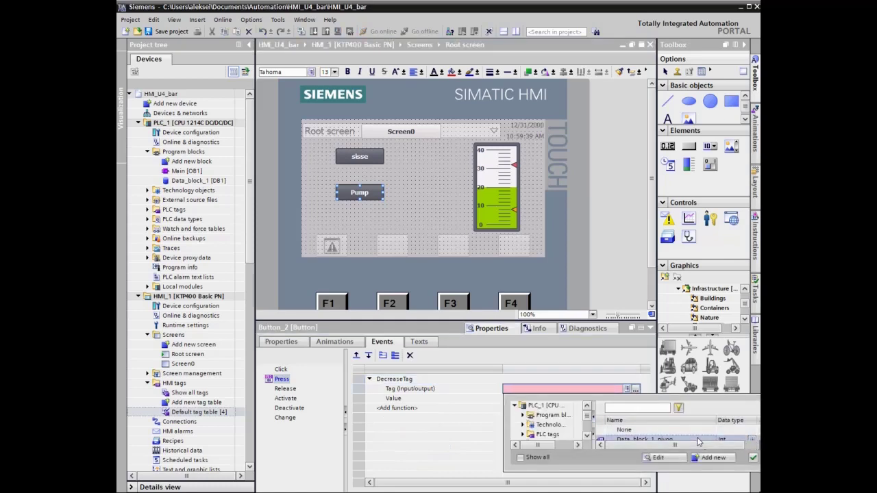
click(752, 457)
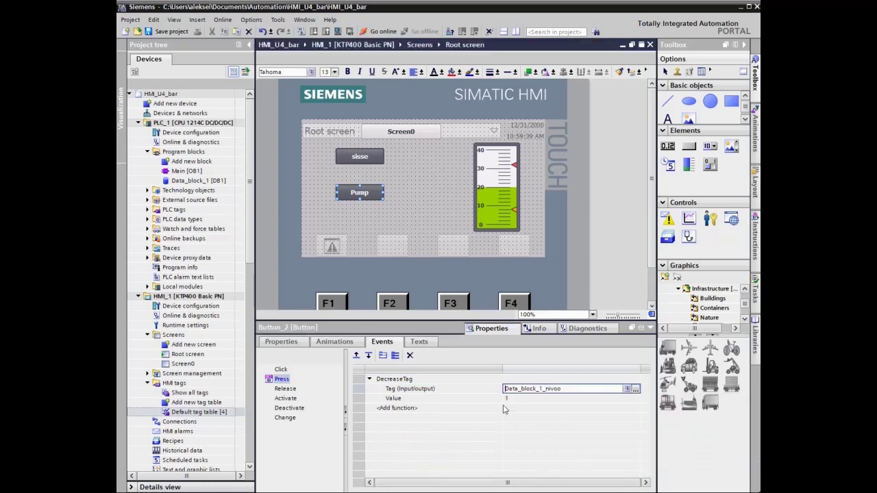
click(507, 398)
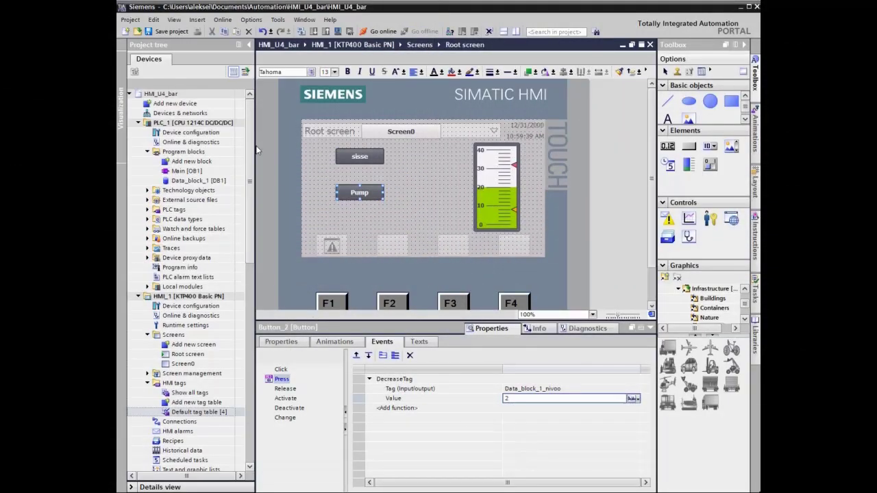
- Download PLC_1 to the device and finish the load
click(195, 123)
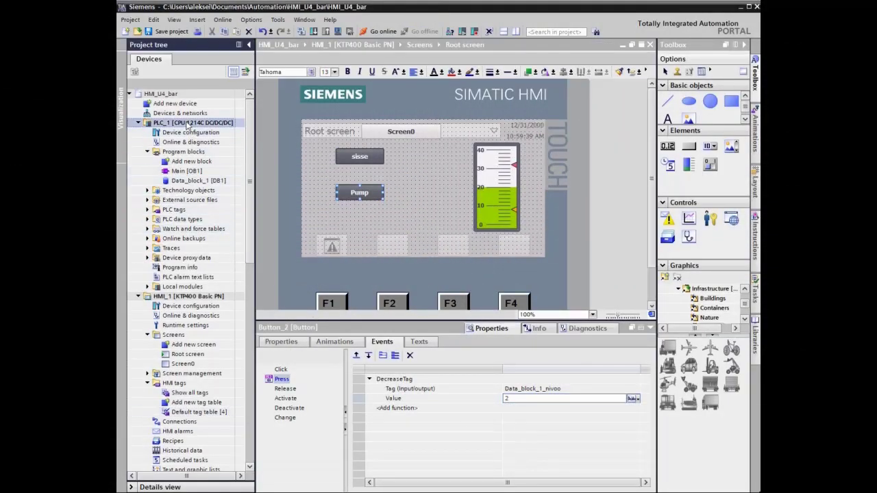
click(313, 32)
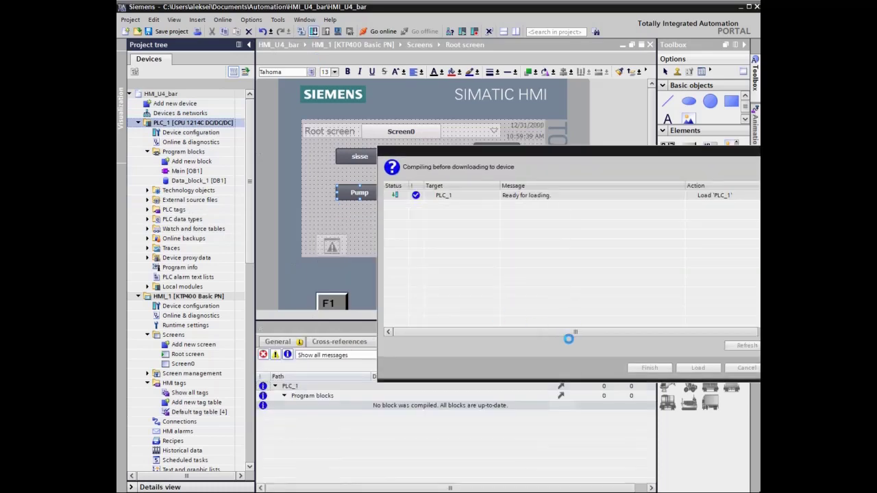
click(696, 368)
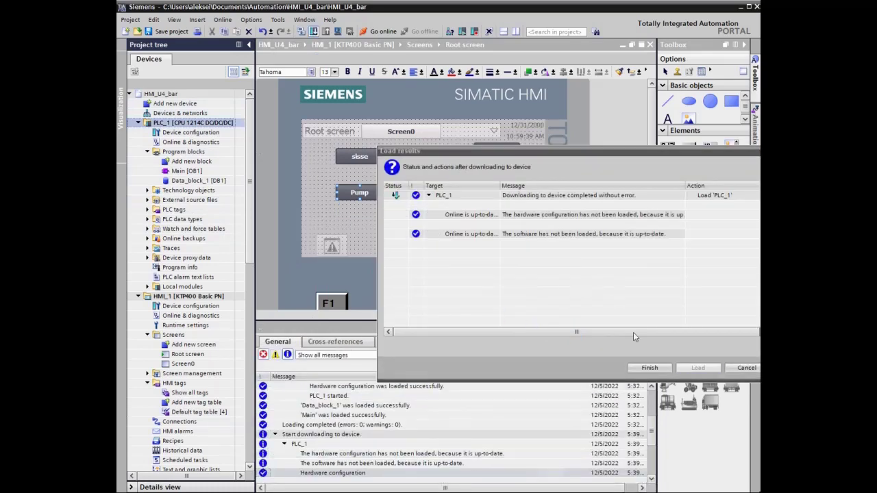
click(649, 368)
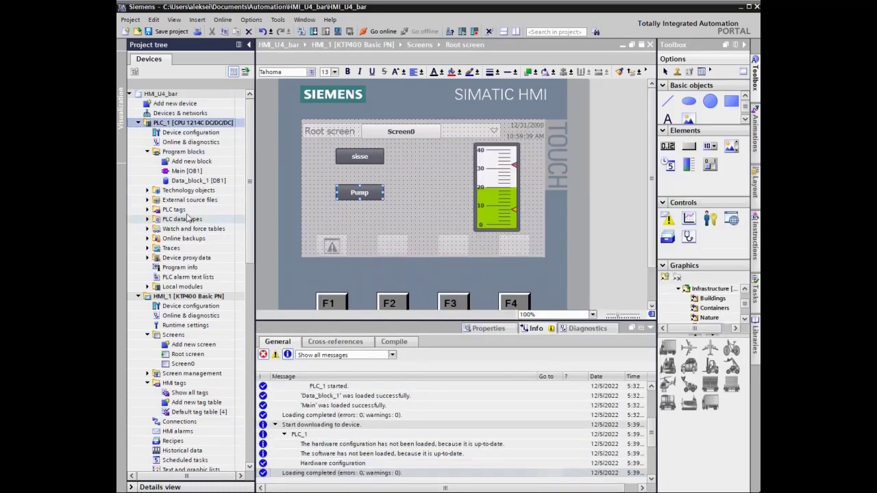
- Start the HMI_1 simulation and test the level bar by raising it with sisse and lowering it with Pump
click(173, 296)
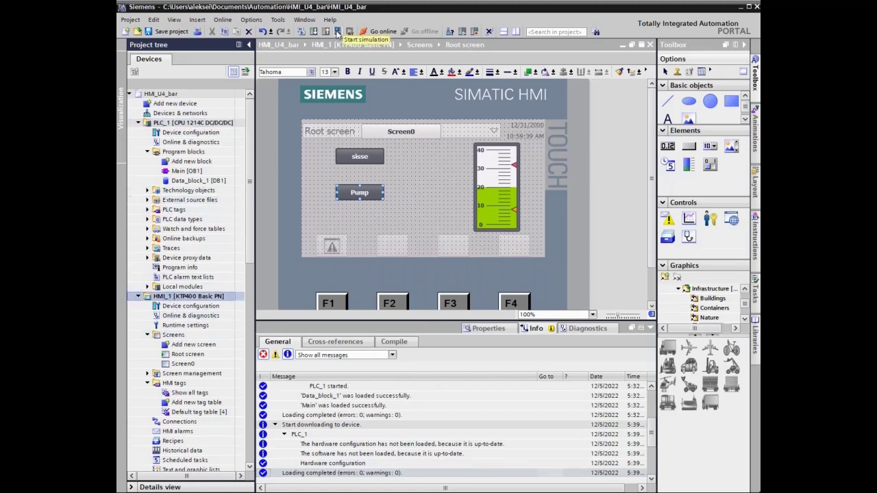
click(338, 32)
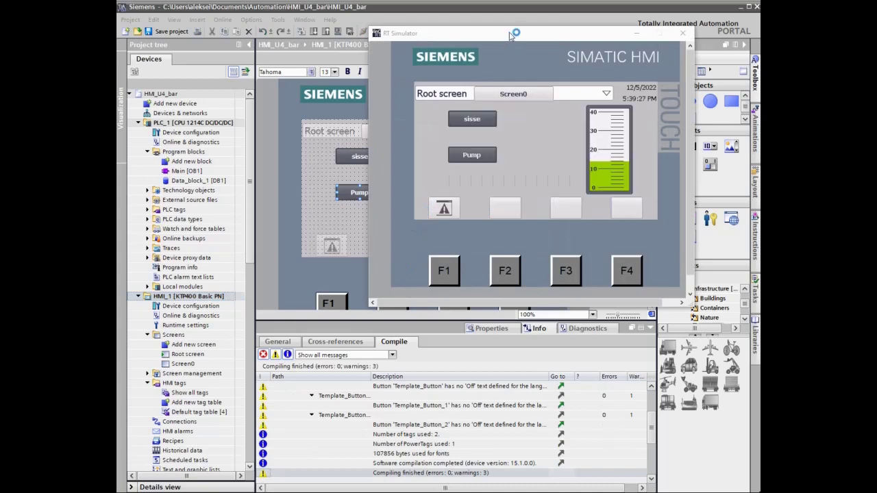
drag(507, 33, 328, 42)
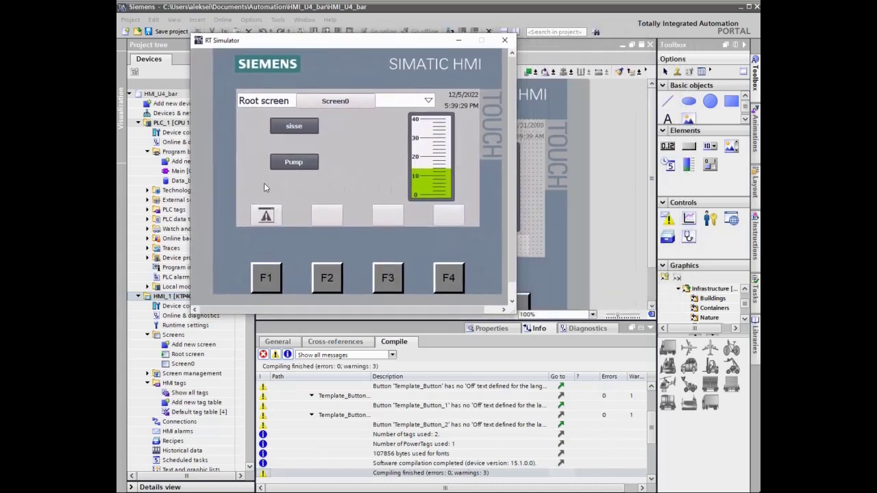
click(289, 130)
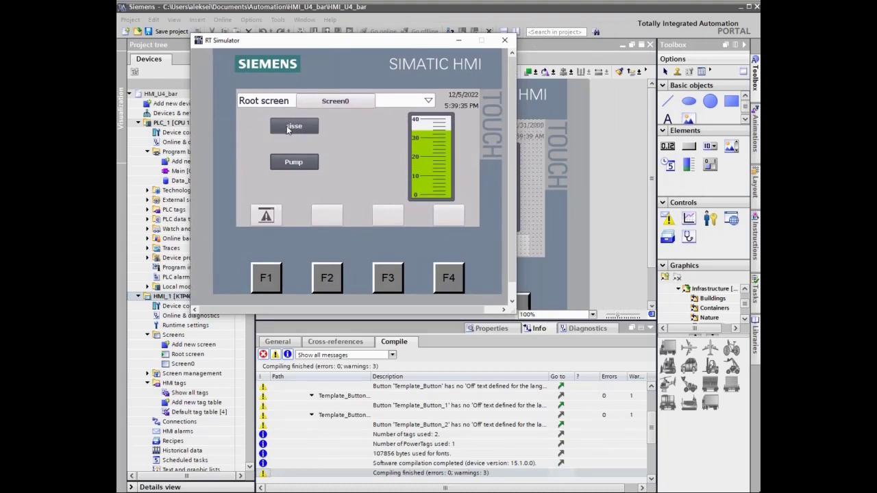
click(284, 161)
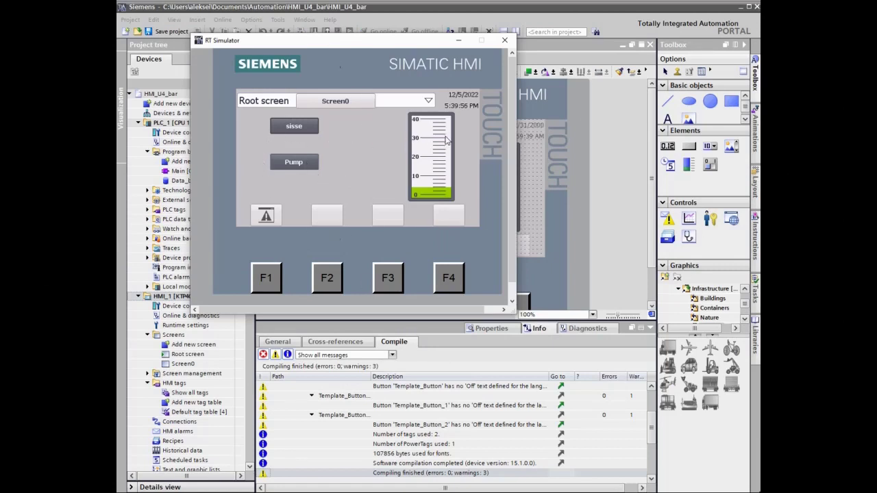
- Place a circle on the Root screen between the sisse button and the level bar
drag(385, 44, 412, 44)
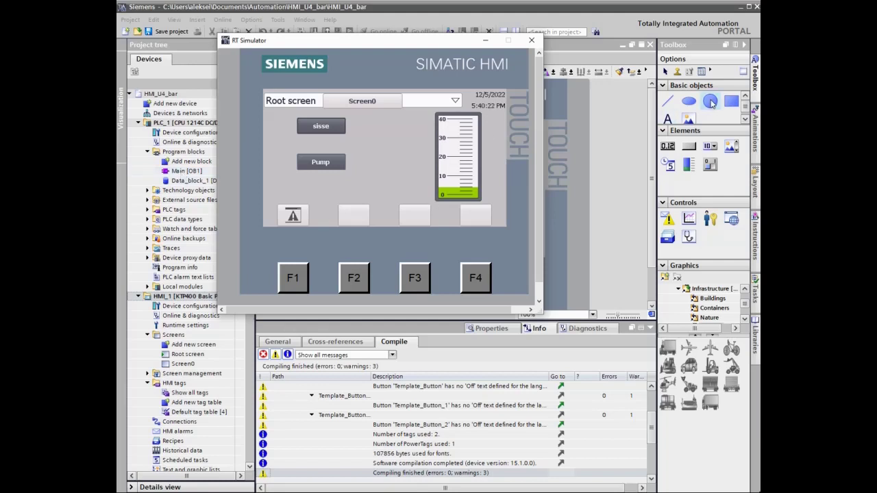
drag(711, 102, 420, 156)
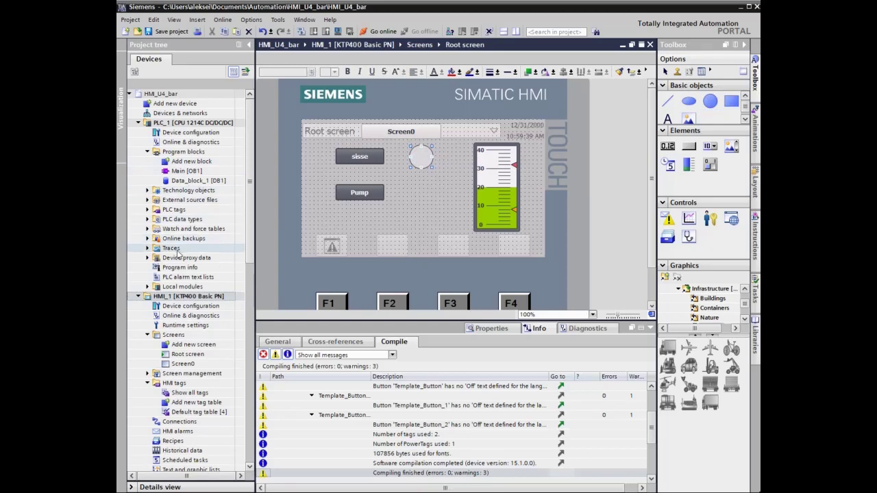
- Add a Bool variable named lamp to Data_block_1 below pump
click(185, 182)
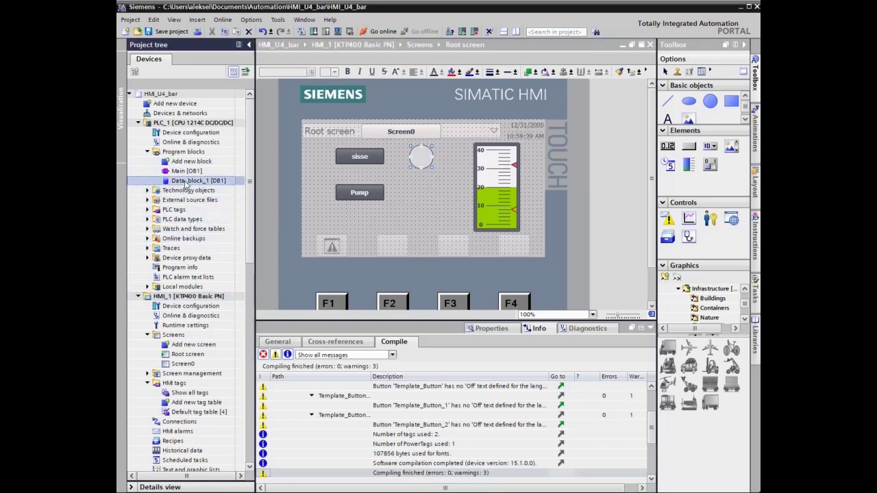
double_click(185, 182)
click(305, 146)
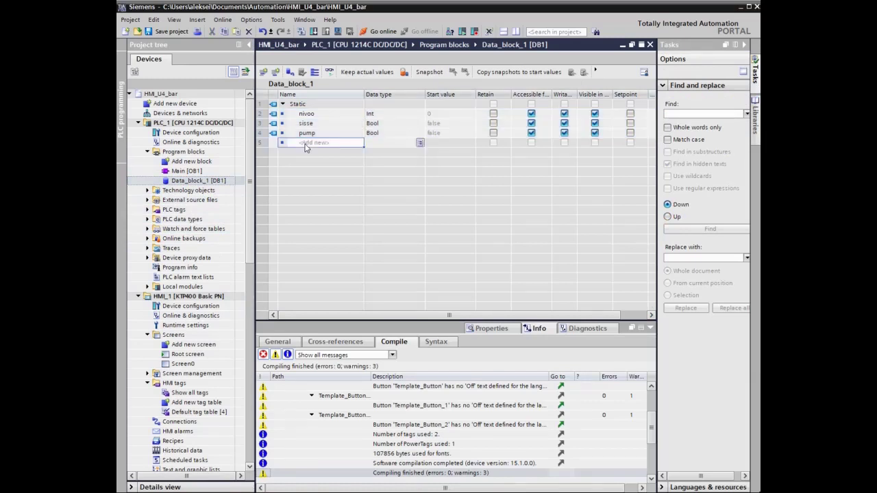
text(lamp)
key(Return)
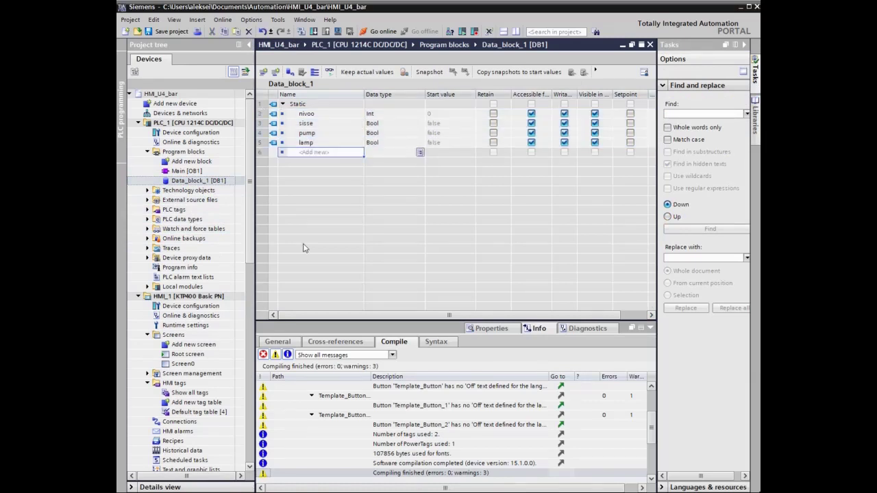
- Copy the lamp variable from Data_block_1 into the HMI's Default tag table as a new tag
click(261, 145)
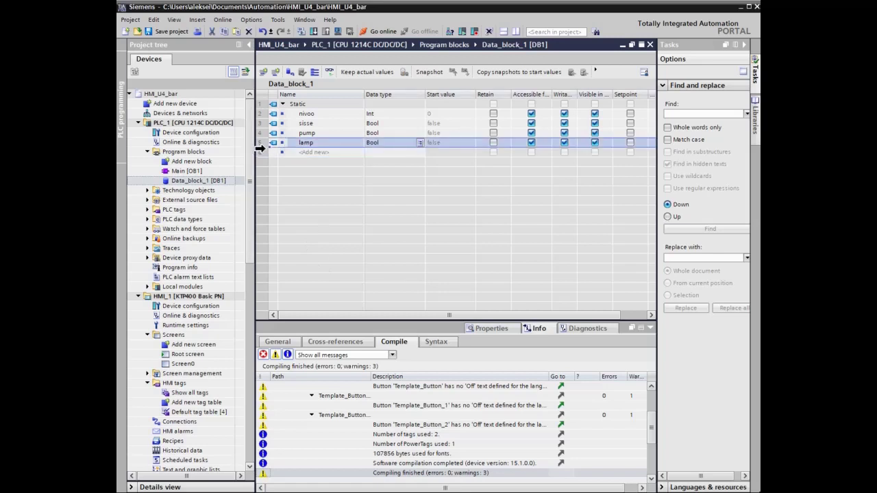
click(195, 412)
double_click(195, 413)
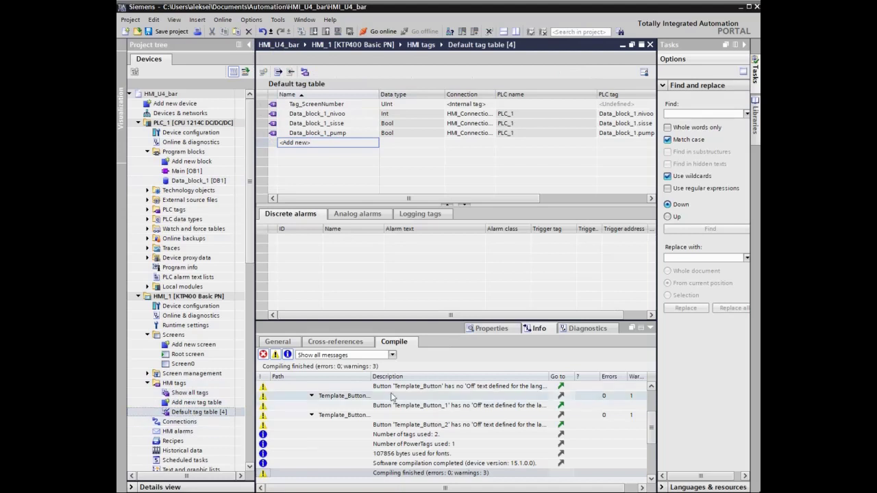
click(264, 146)
key(ctrl+v)
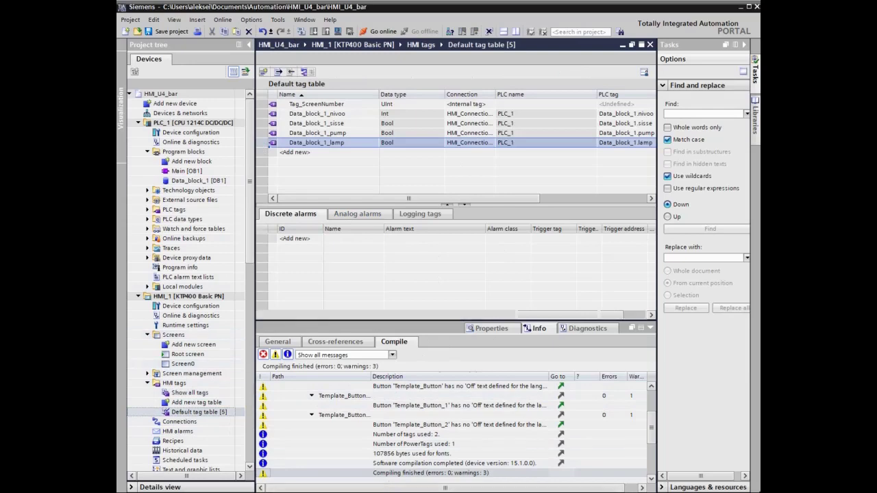
- Insert a CMP >= comparator on the rung of Network 1 in the Main [OB1] block
click(184, 174)
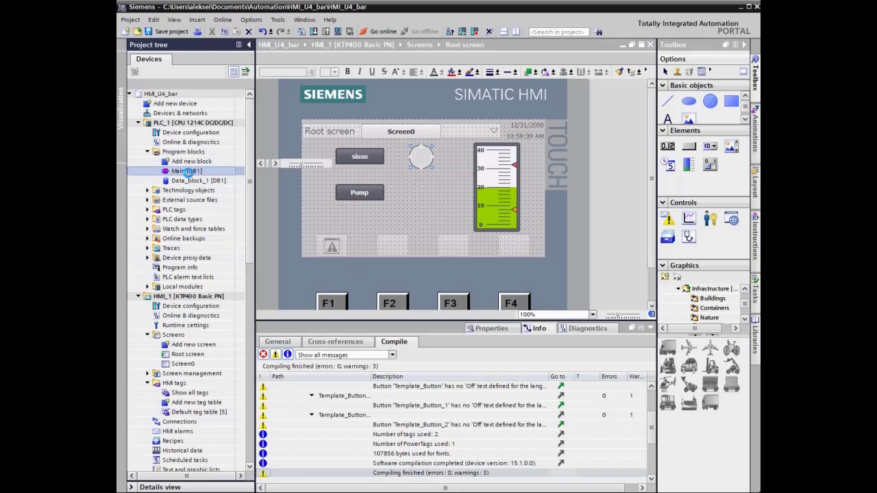
double_click(184, 171)
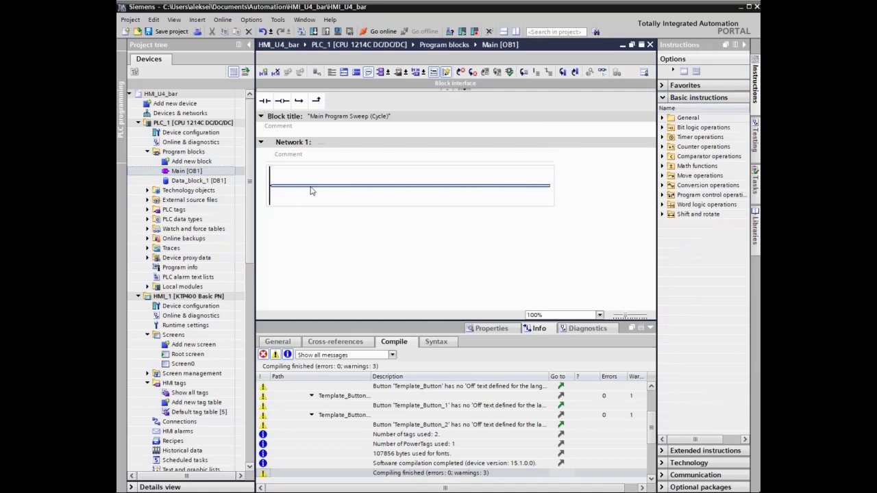
click(662, 157)
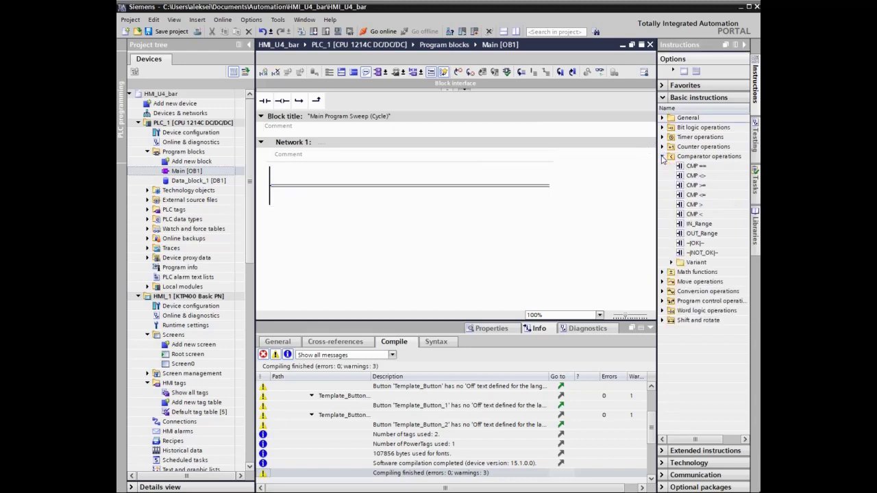
click(690, 187)
drag(689, 190, 298, 186)
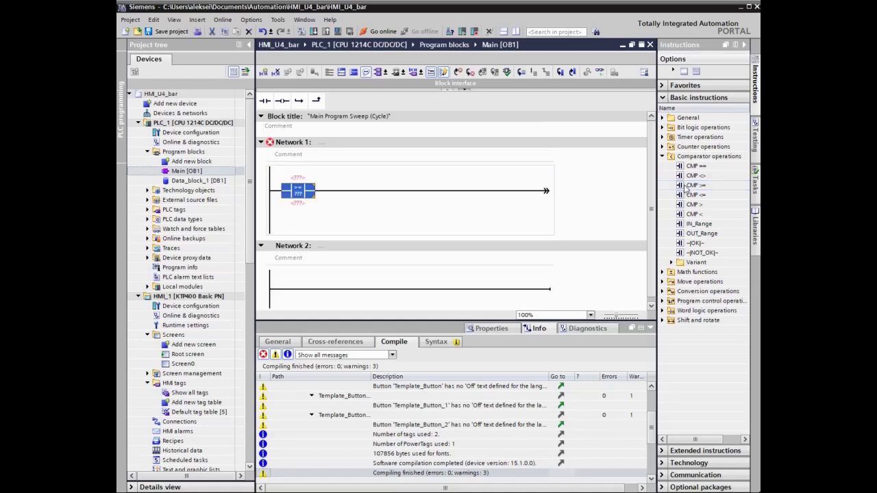
- Assign "Data_block_1".nivoo as the upper operand of the >= comparator in Network 1
click(299, 180)
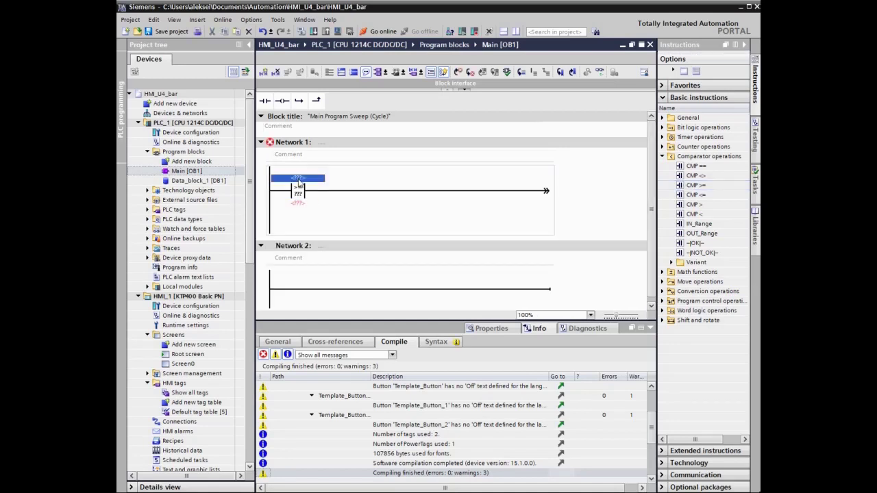
text(d)
click(308, 190)
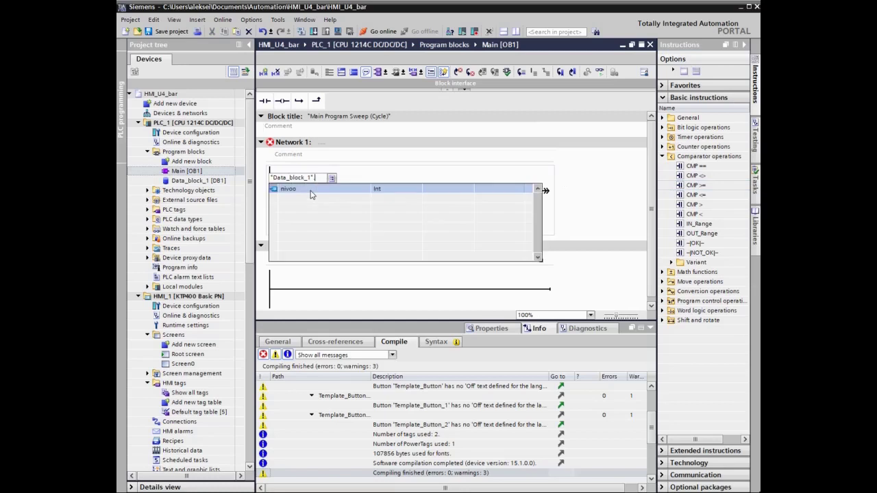
click(309, 192)
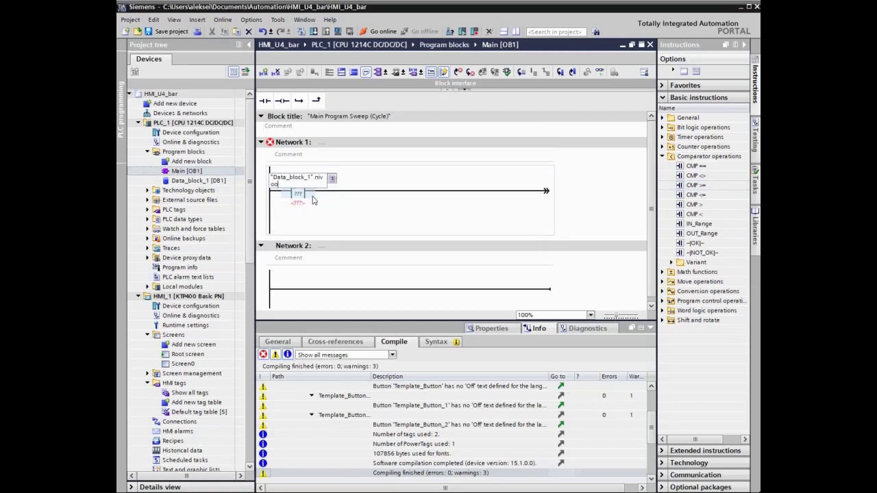
key(Return)
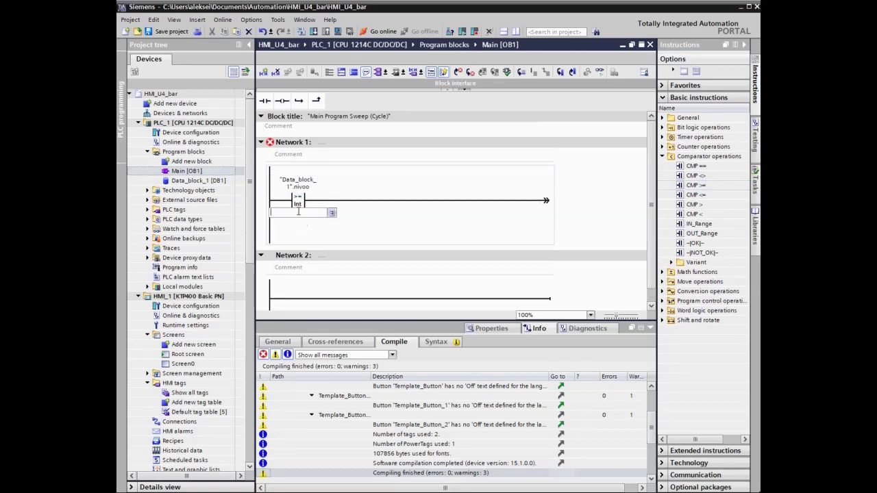
- Enter 30 as the lower operand of the >= comparator in Network 1
click(590, 315)
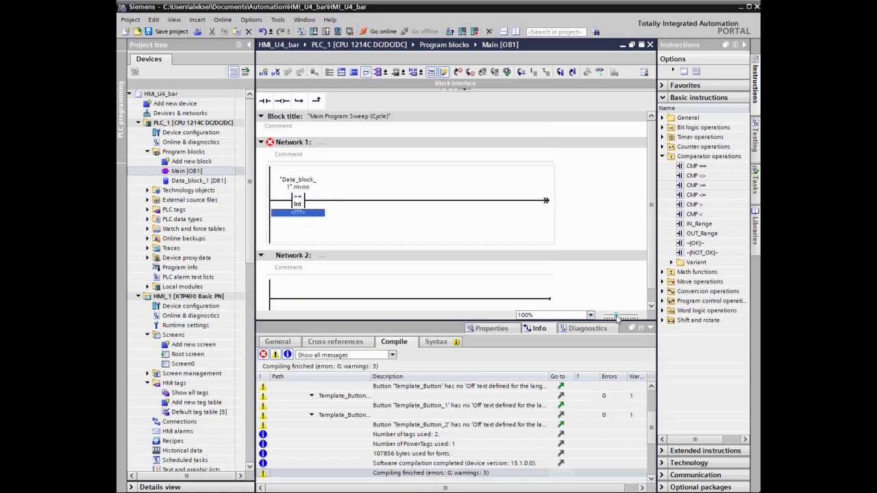
drag(616, 317, 625, 318)
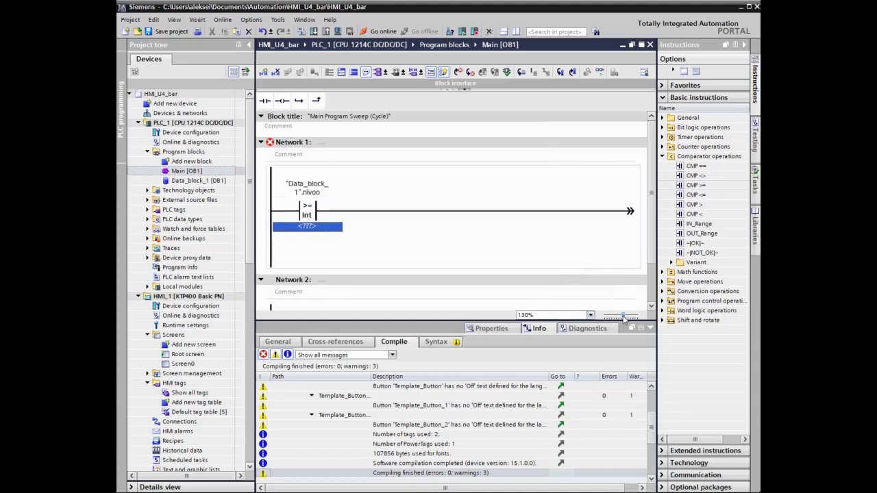
click(310, 224)
text(3)
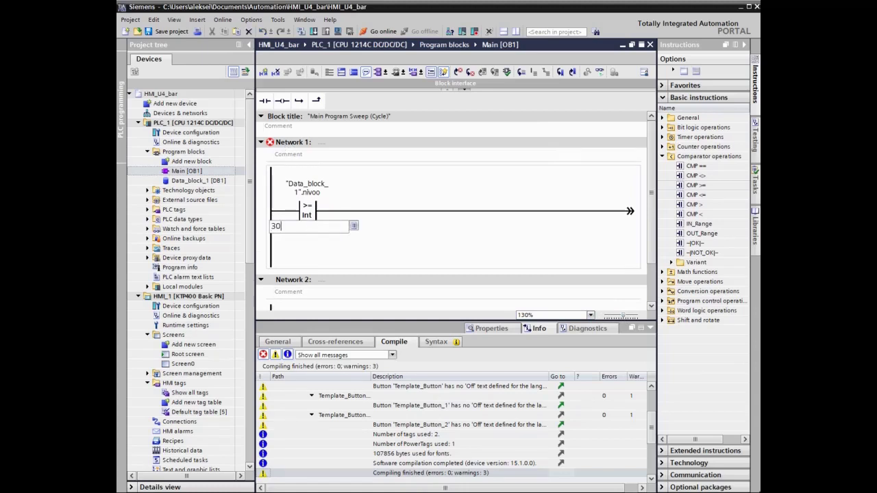
- Complete the comparator's lower operand as 30 and add an output coil assigned to "Data_block_1".lamp at the end of Network 1
text(0)
key(Return)
click(420, 212)
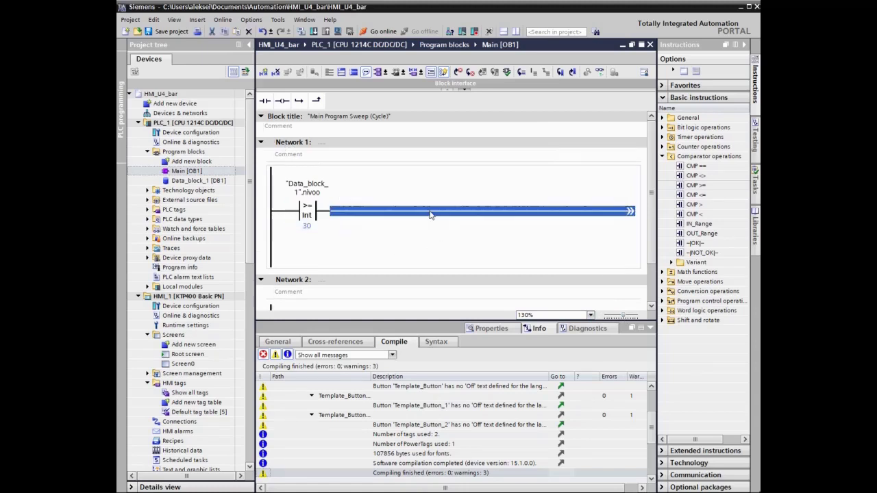
click(280, 102)
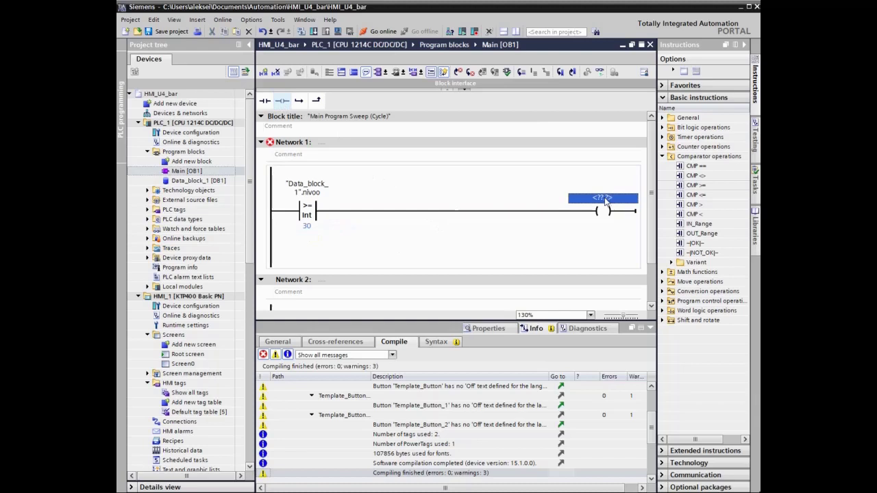
text(d)
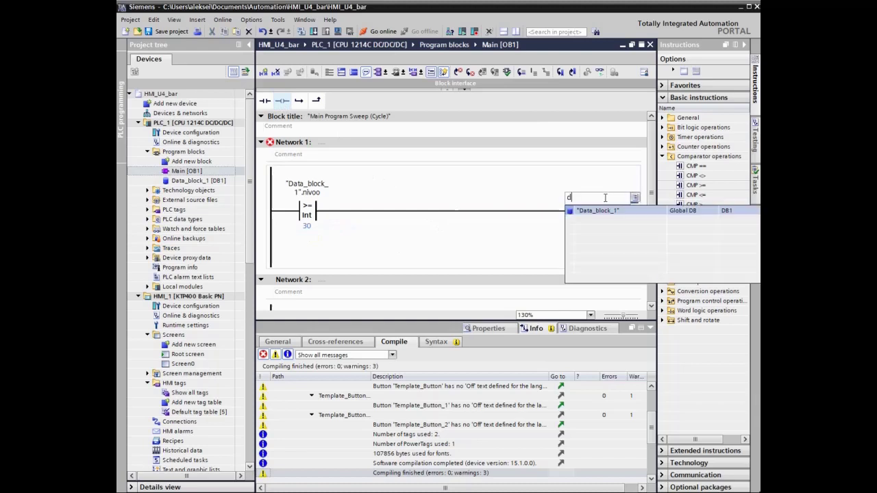
key(Return)
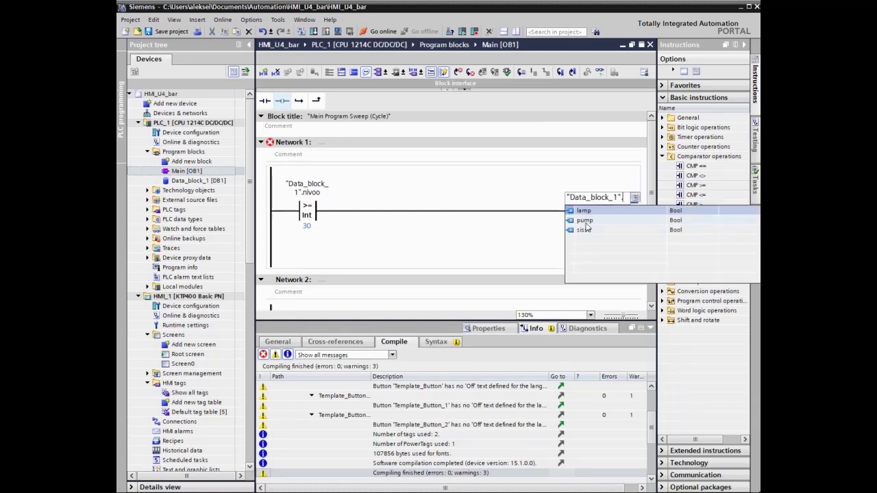
click(587, 212)
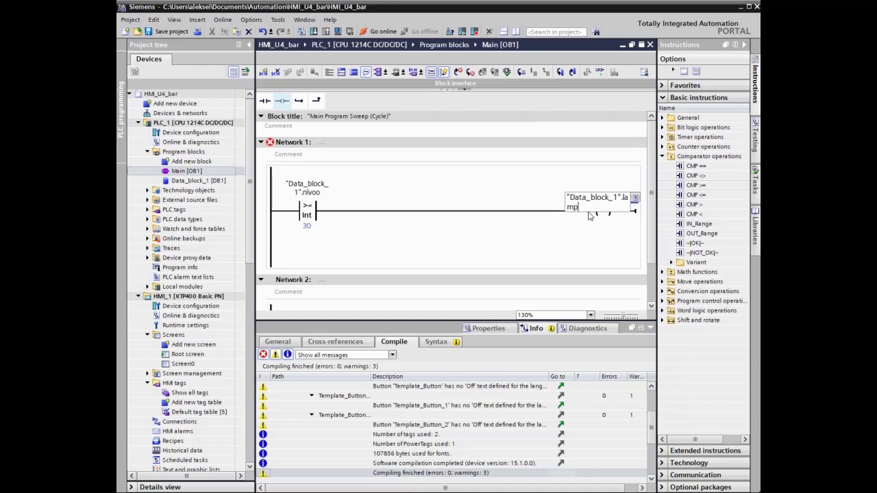
click(581, 258)
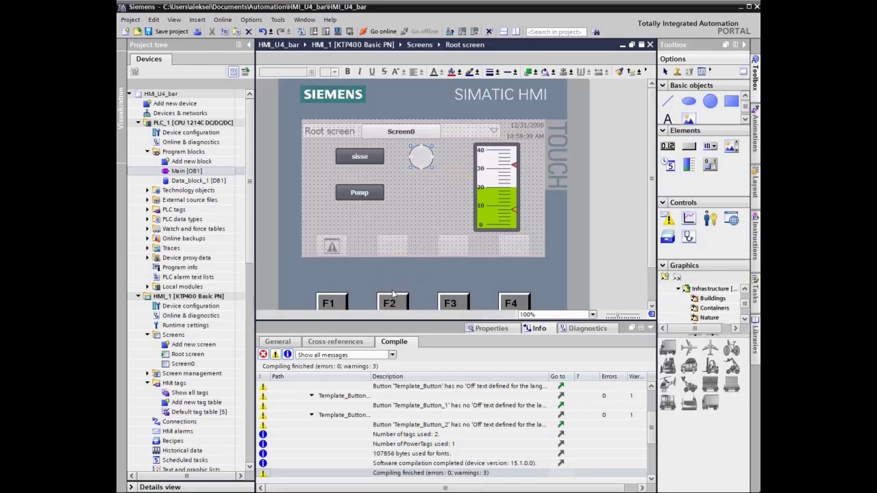
- Add an Appearance animation to the circle on the Root screen and link it to the Data_block_1_lamp tag
click(487, 328)
click(335, 342)
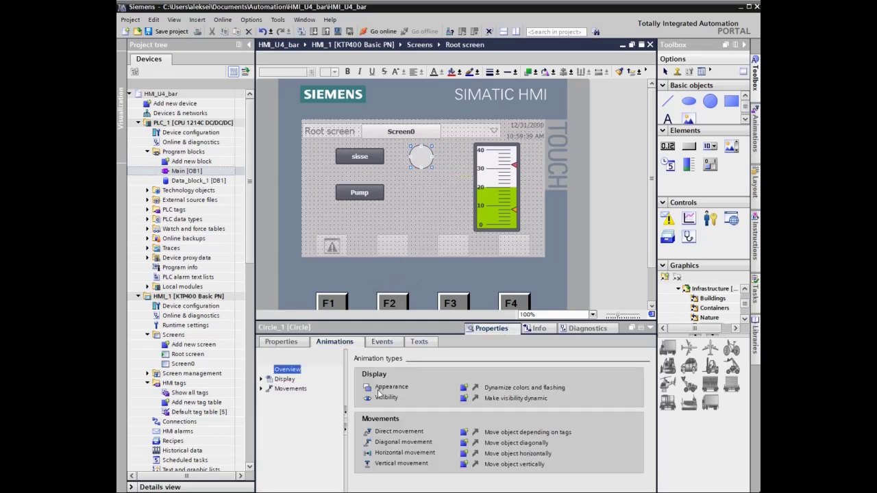
click(467, 388)
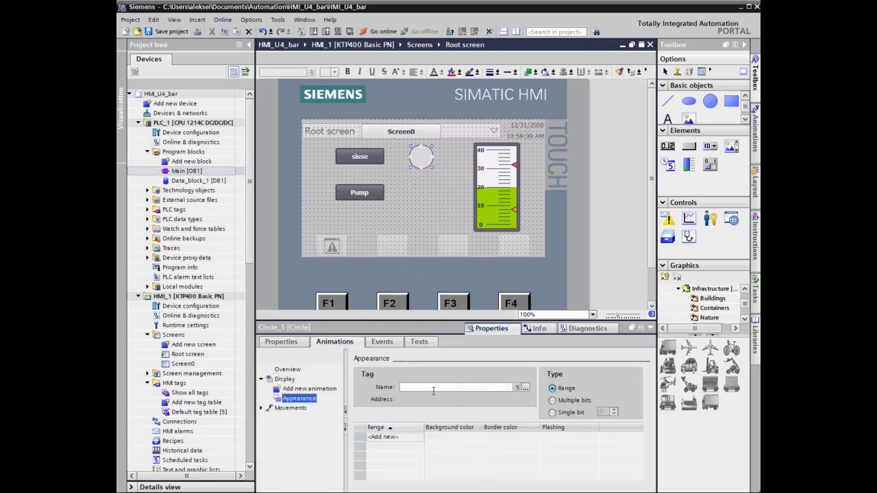
click(525, 388)
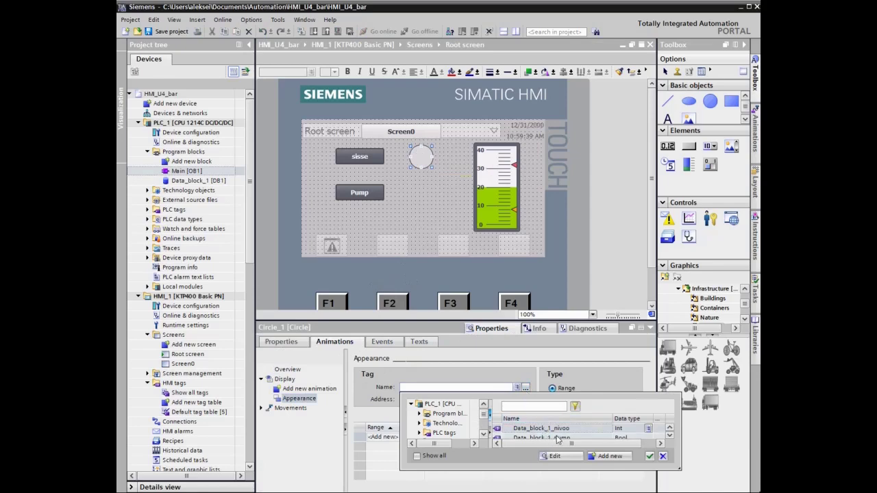
click(669, 438)
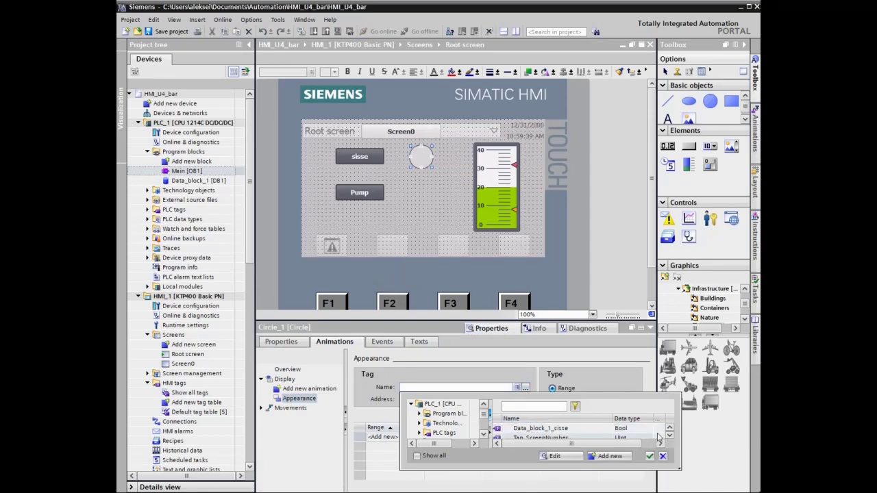
click(670, 431)
click(670, 430)
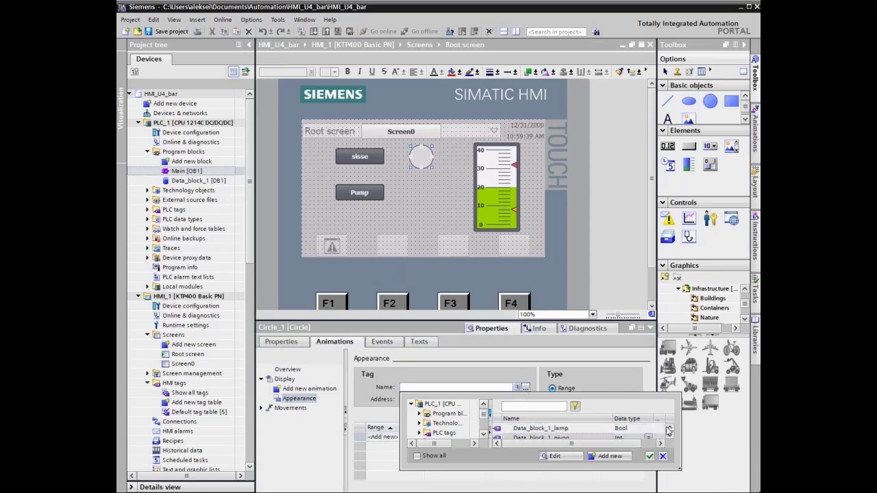
click(567, 428)
click(649, 456)
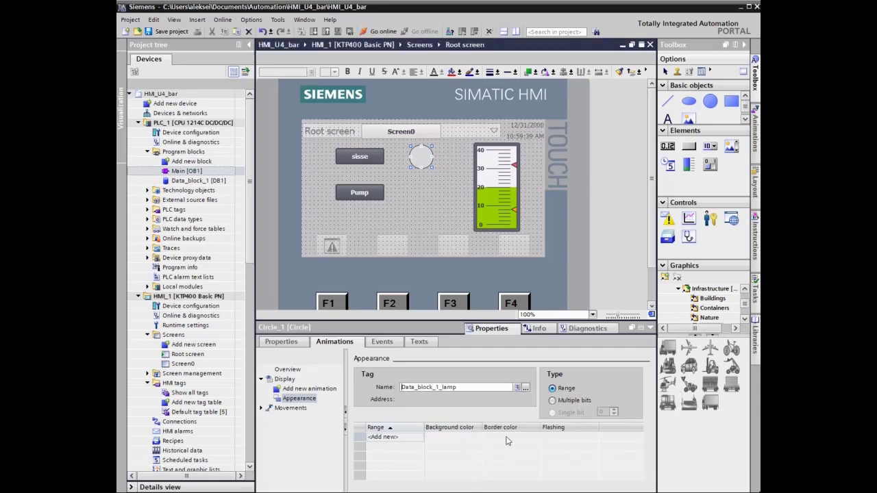
- Add ranges 0 and 1 to the circle's appearance animation, with a red (255, 0, 0) background for range 1
click(385, 437)
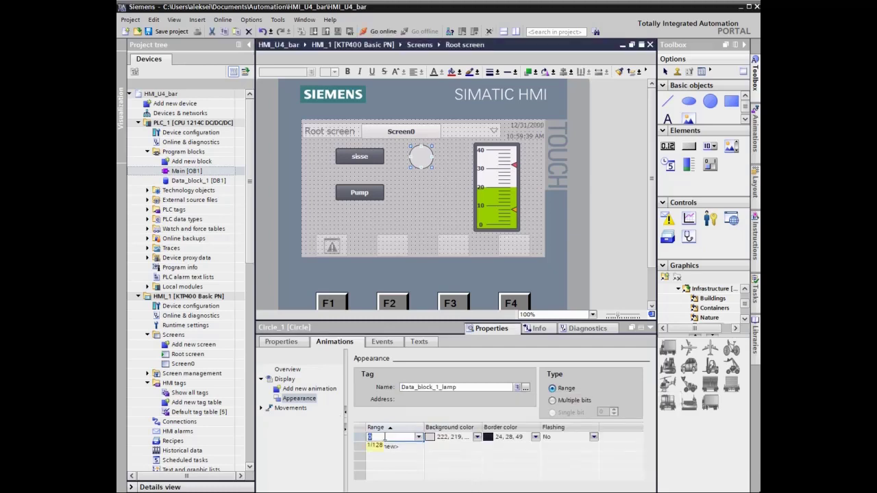
click(384, 446)
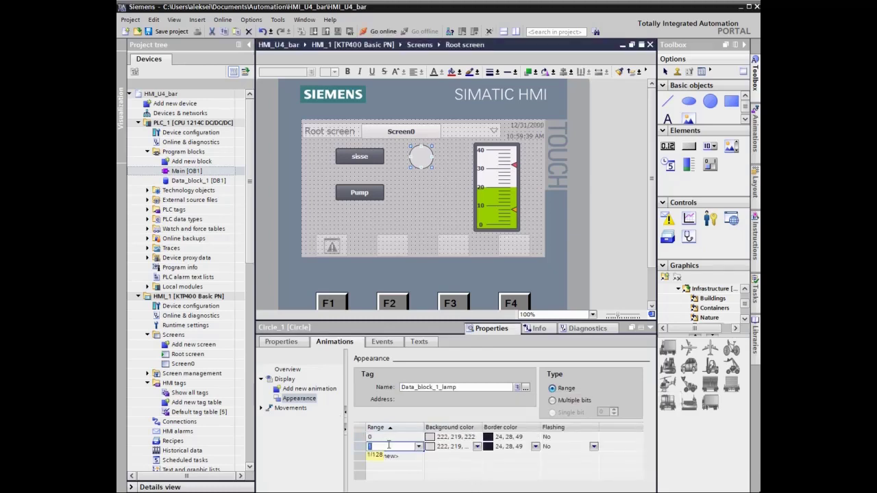
click(477, 447)
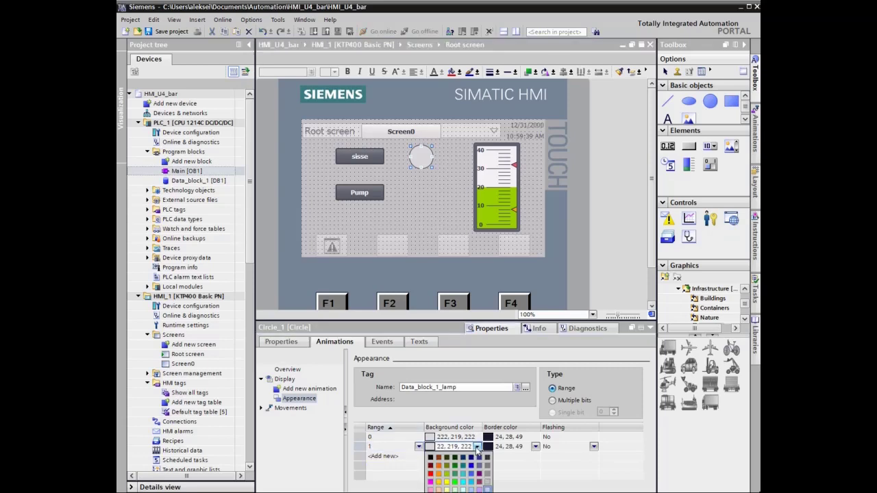
click(431, 474)
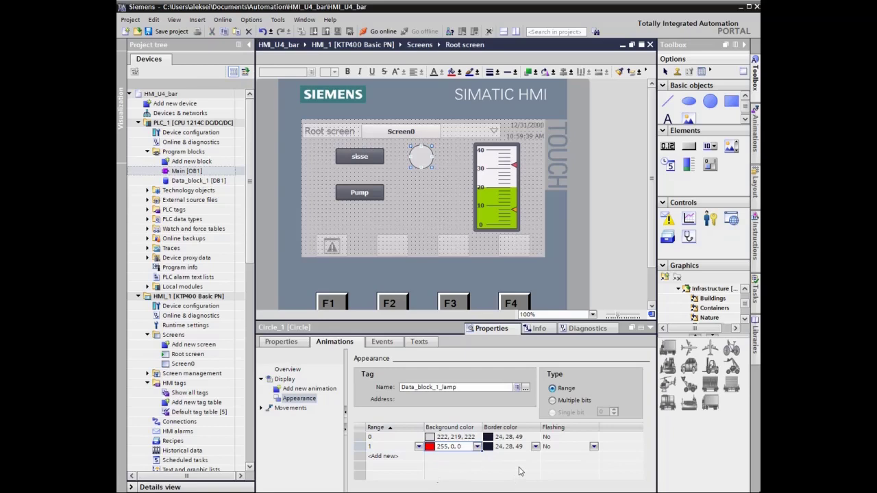
- Download the program to PLC_1, choosing Re-initialize for the data blocks, and finish the loading
key(ctrl+l)
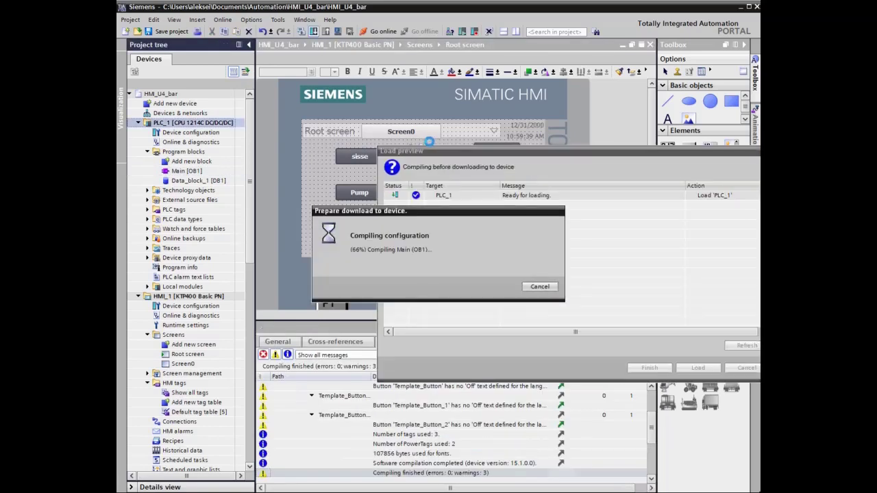
click(755, 253)
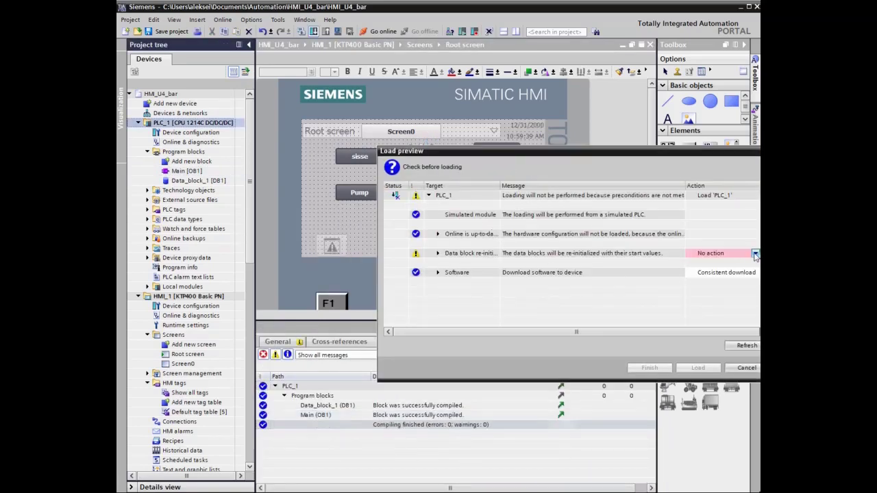
click(732, 264)
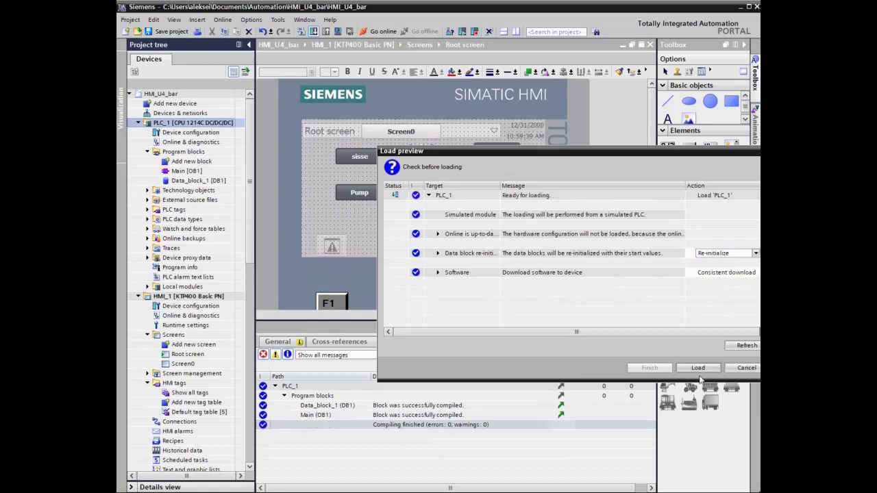
click(697, 368)
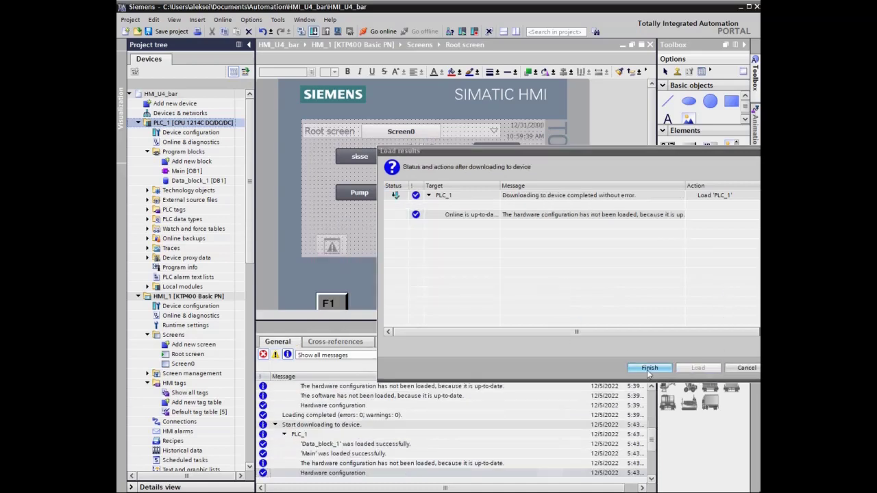
click(648, 370)
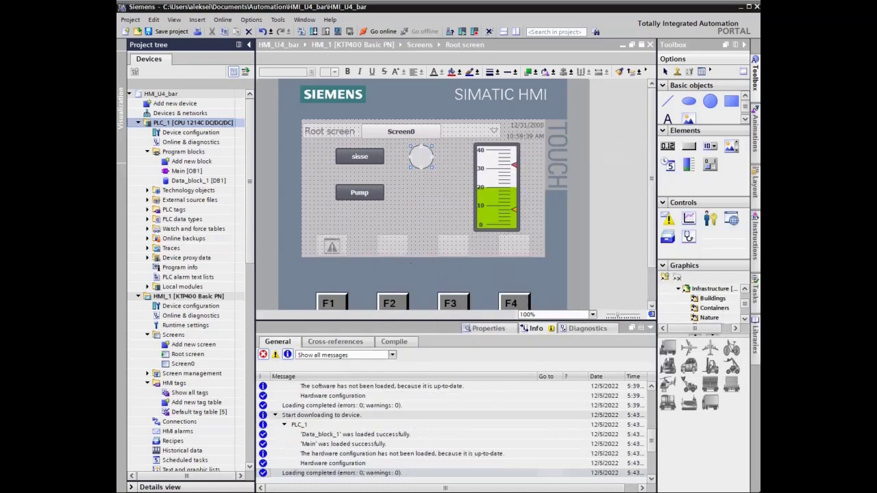
- Start the runtime simulation of HMI_1 [KTP400 Basic PN]
click(208, 57)
click(184, 298)
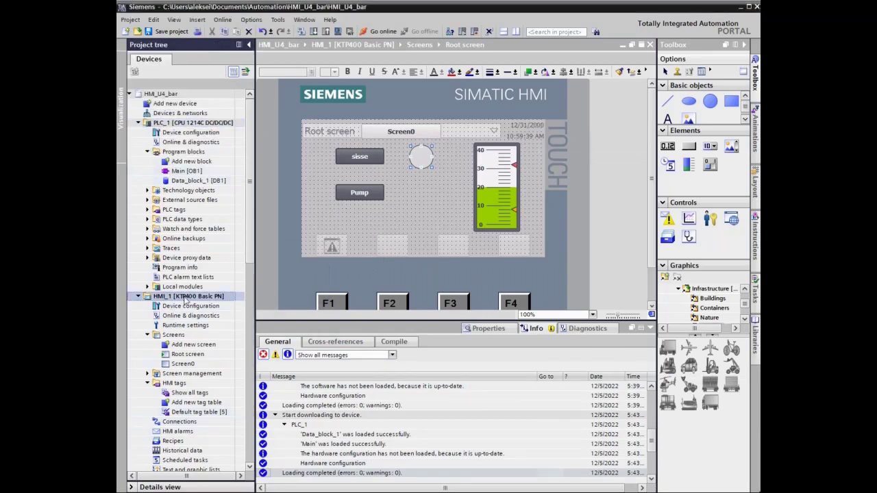
click(338, 32)
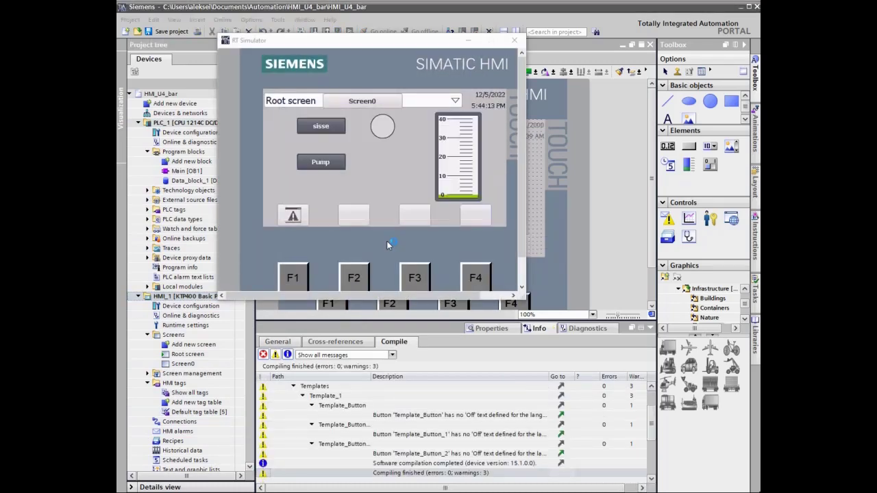
- Operate the sisse button and the Pump button in the simulated Root screen to test the level bar and lamp
click(321, 129)
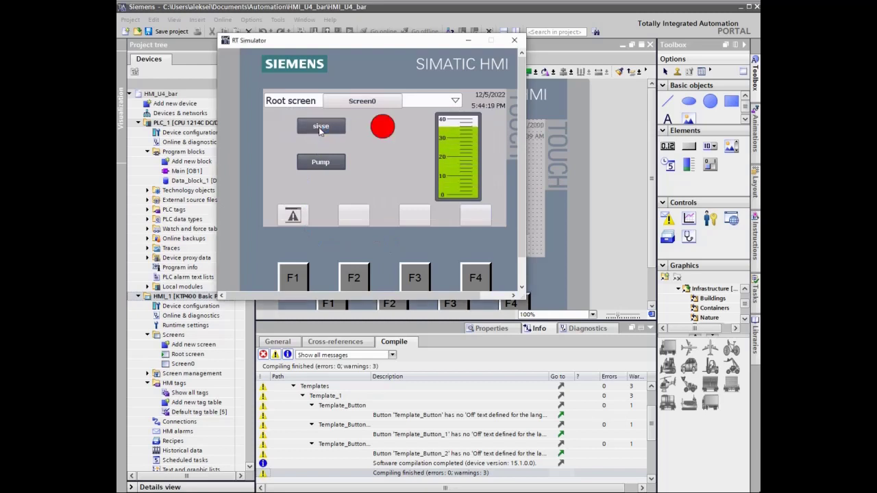
click(320, 162)
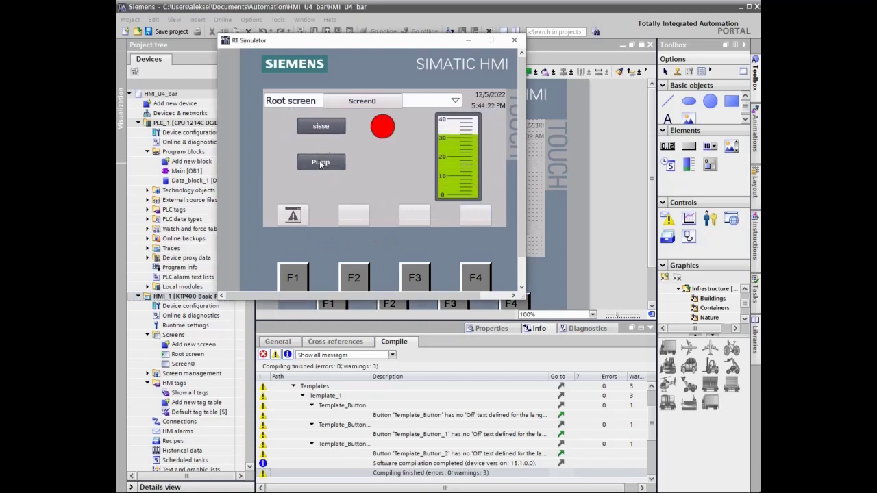